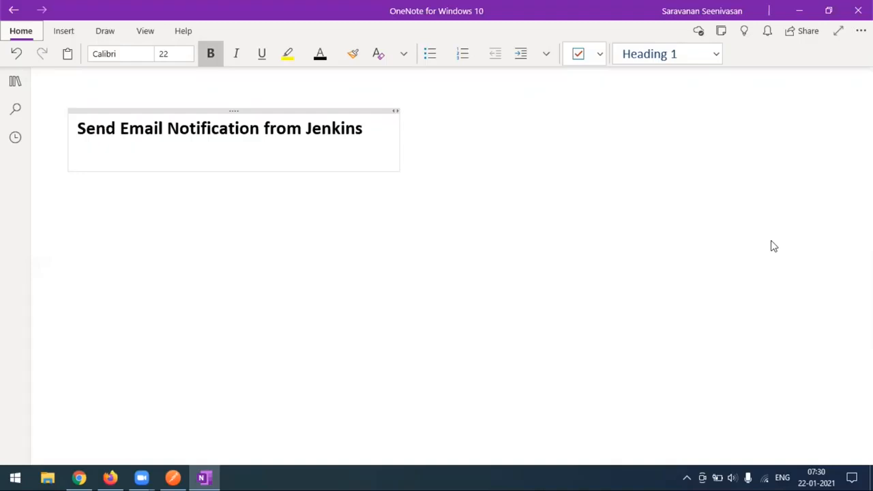
# Step: Switch from the OneNote note to the Jenkins dashboard in Chrome
pyautogui.click(79, 477)
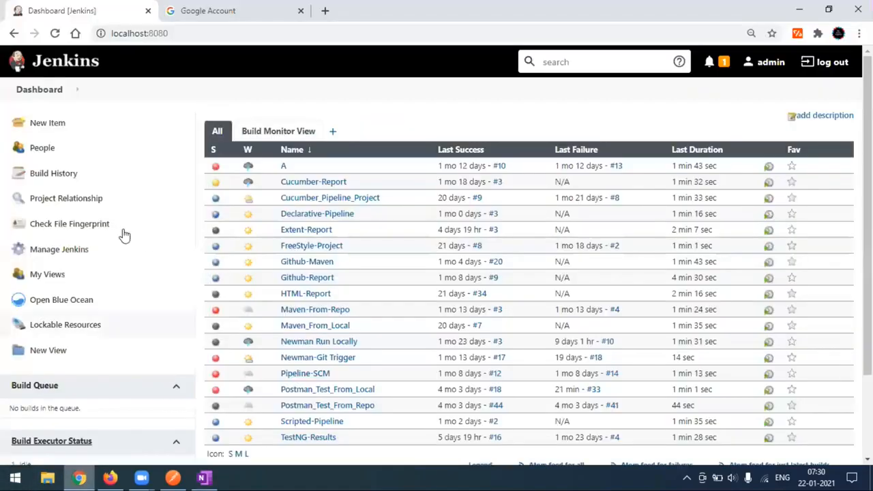
# Step: Go through Manage Jenkins to the Configure System page
pyautogui.click(60, 253)
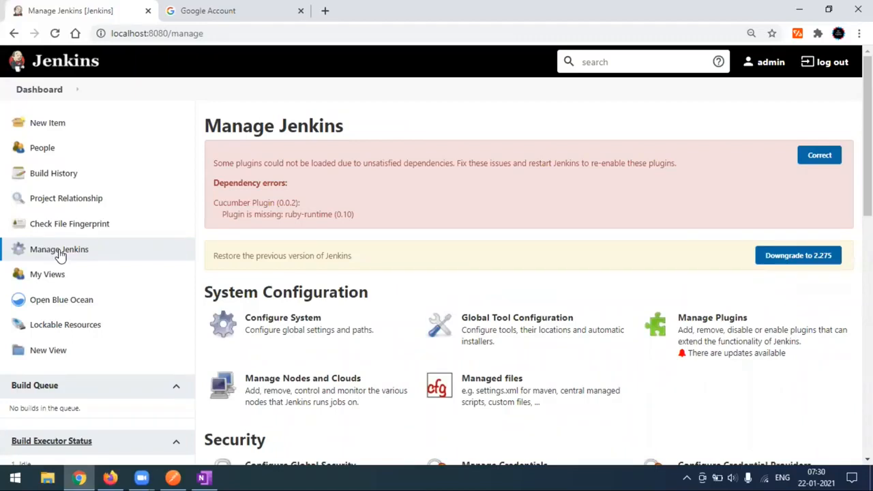
pyautogui.click(302, 340)
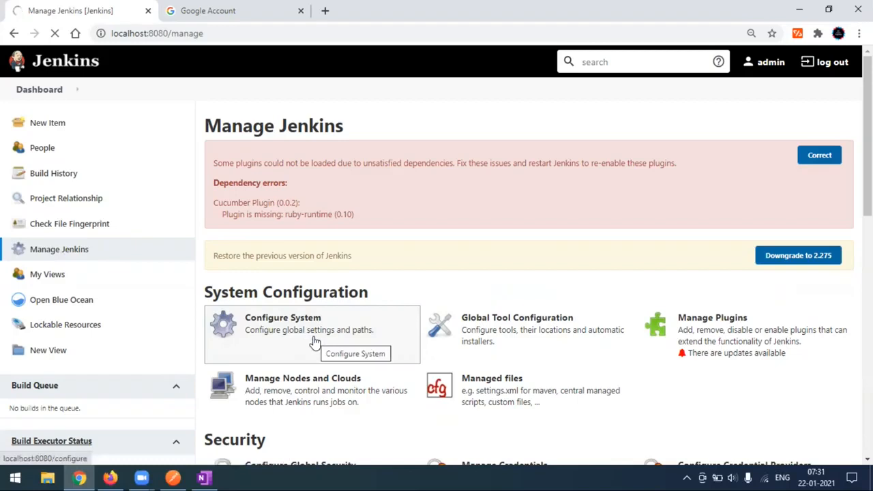
pyautogui.click(315, 341)
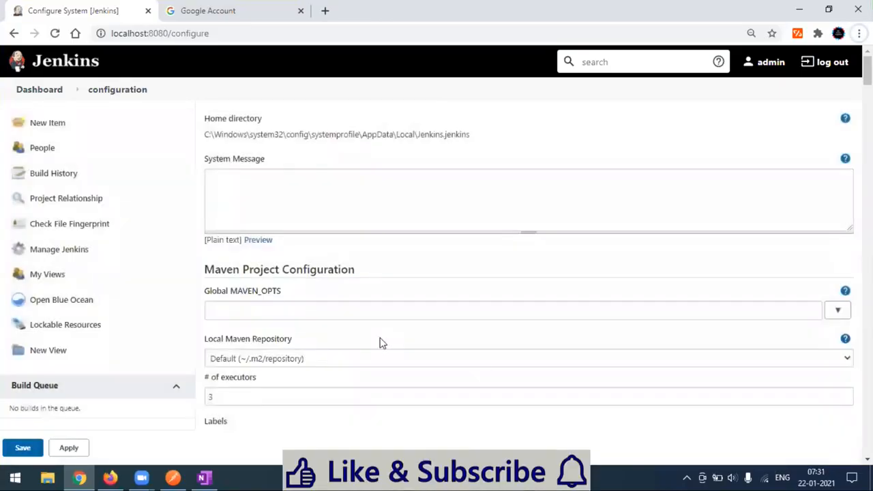
# Step: Scroll Configure System to the E-mail Notification section with SMTP server smtp.gmail.com
pyautogui.scroll(-8, 380, 343)
pyautogui.scroll(-20, 380, 343)
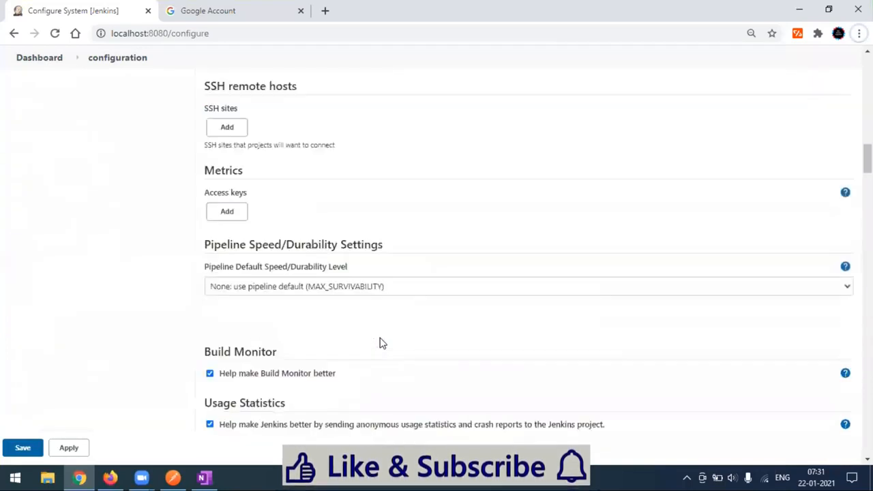
pyautogui.scroll(-20, 382, 343)
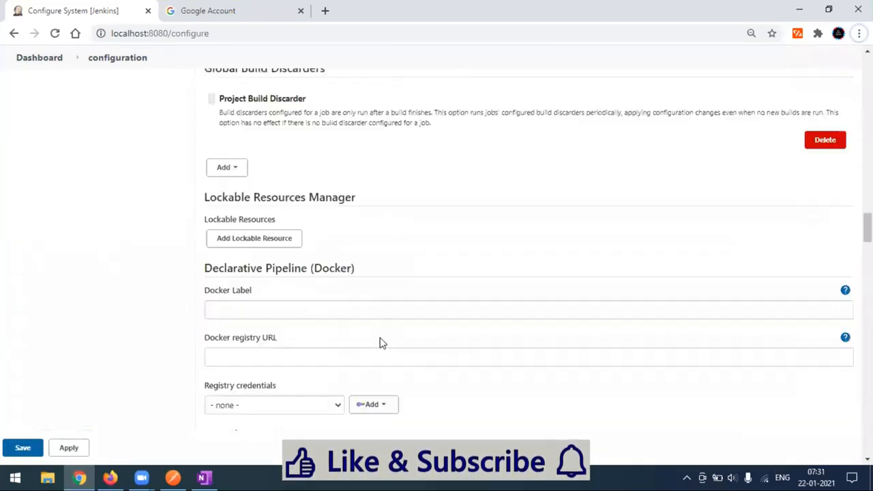
pyautogui.scroll(-9, 382, 343)
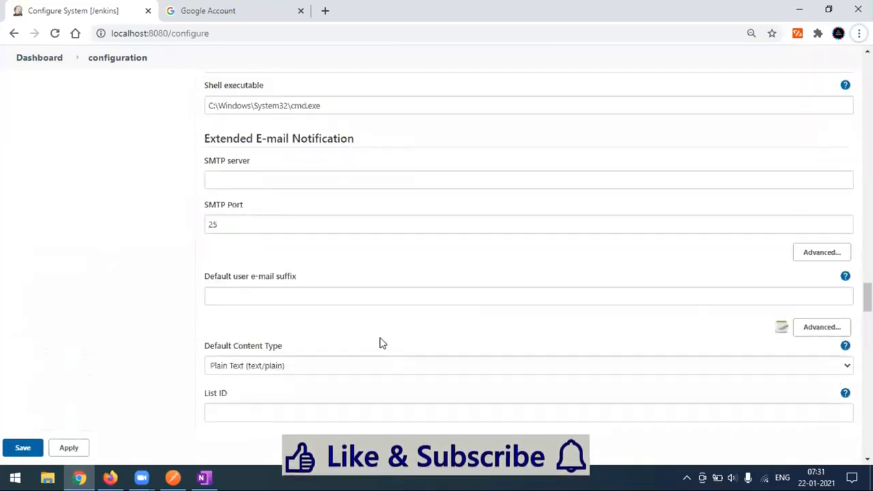
pyautogui.scroll(3, 382, 343)
pyautogui.scroll(-10, 382, 343)
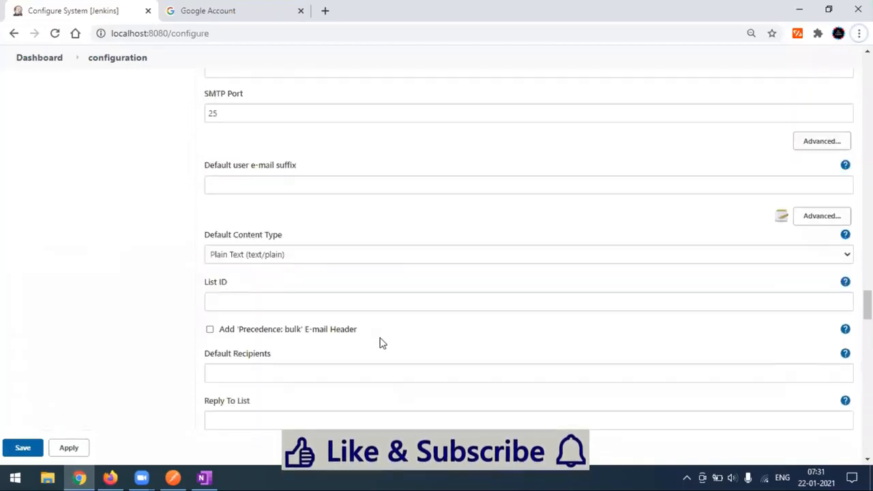
pyautogui.scroll(-10, 382, 343)
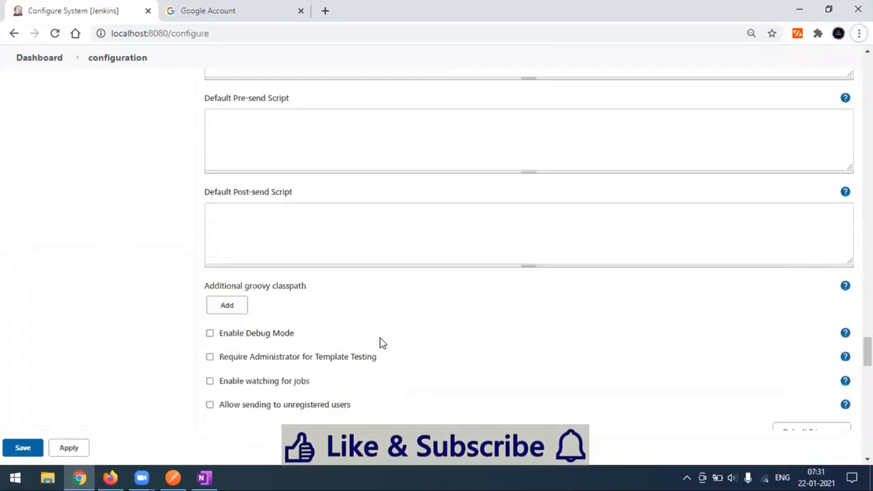
pyautogui.scroll(2, 382, 343)
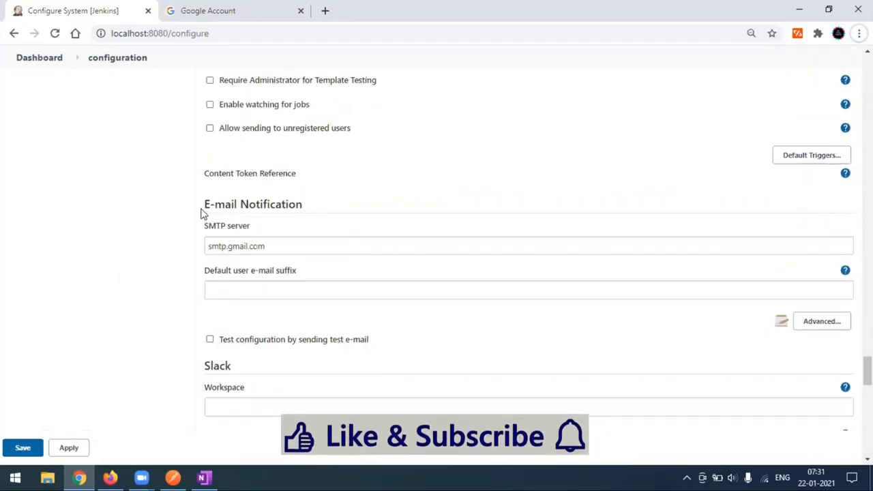
pyautogui.moveTo(203, 204); pyautogui.dragTo(309, 212)
pyautogui.click(338, 205)
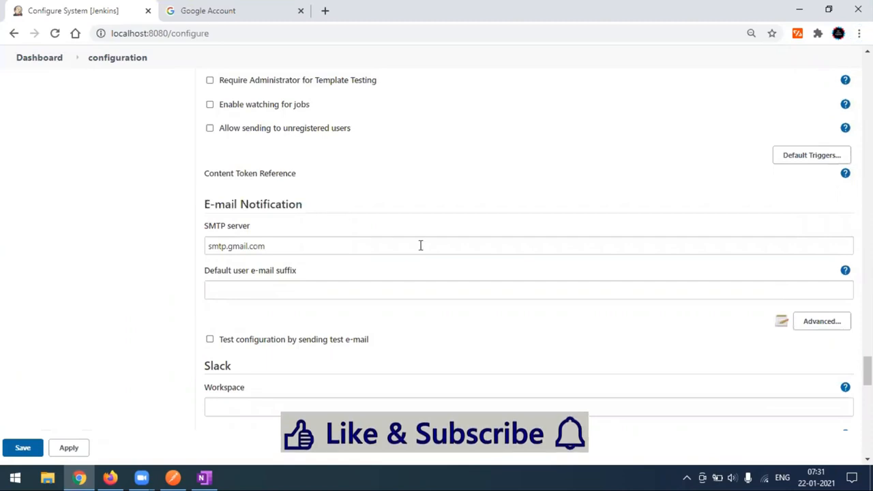
pyautogui.scroll(-1, 409, 268)
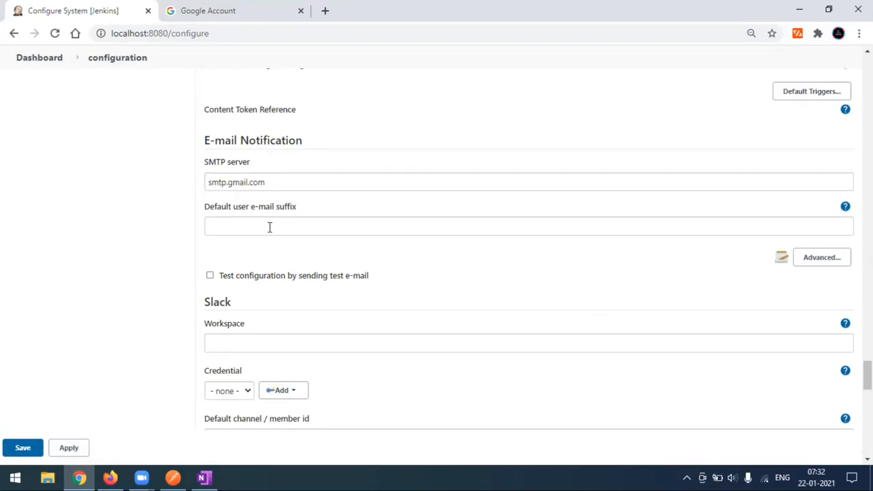
# Step: Expand the advanced E-mail Notification settings showing SMTP authentication and SSL
pyautogui.click(238, 226)
pyautogui.click(446, 270)
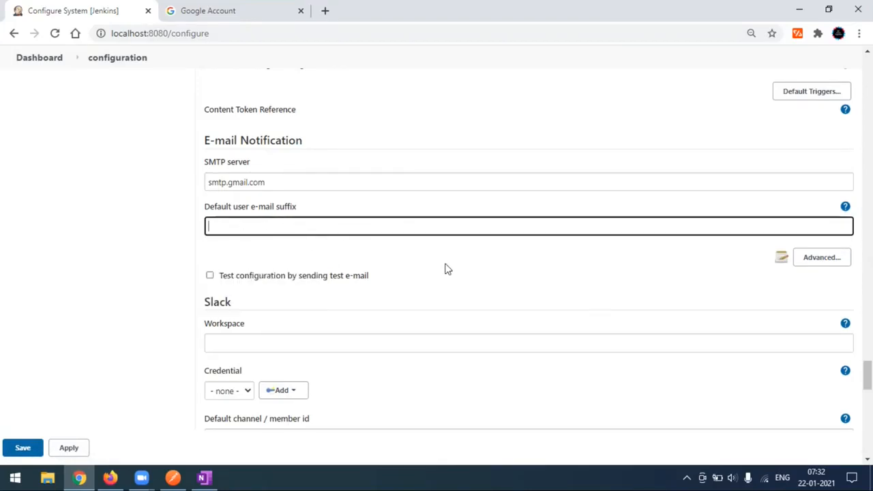
pyautogui.click(825, 266)
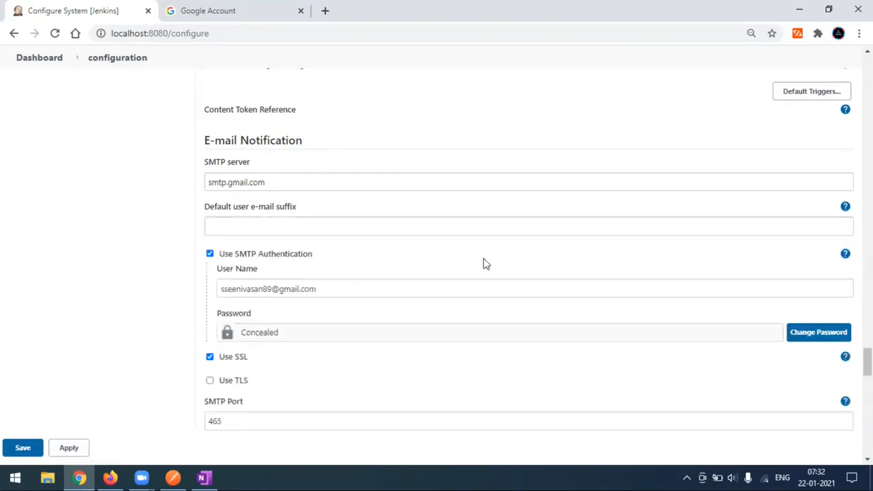
pyautogui.scroll(-2, 483, 263)
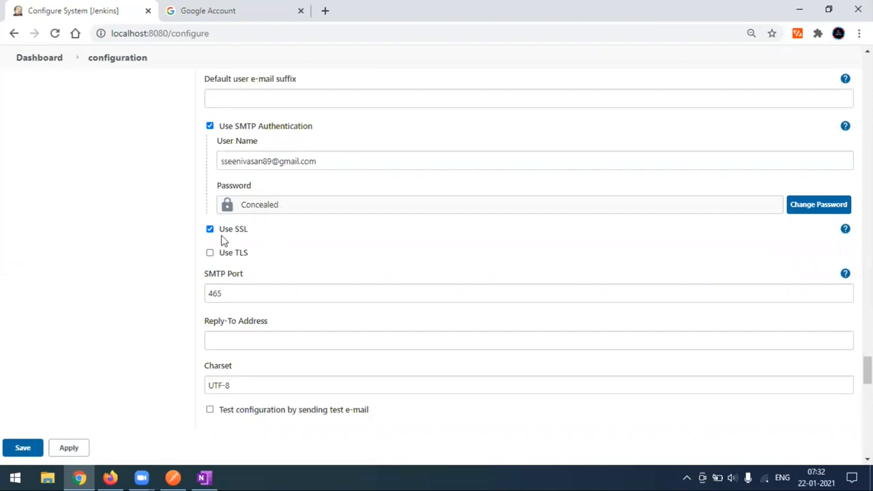
# Step: Check the SMTP Port value 465 and show the Use SSL help note
pyautogui.click(244, 294)
pyautogui.moveTo(245, 294); pyautogui.dragTo(200, 298)
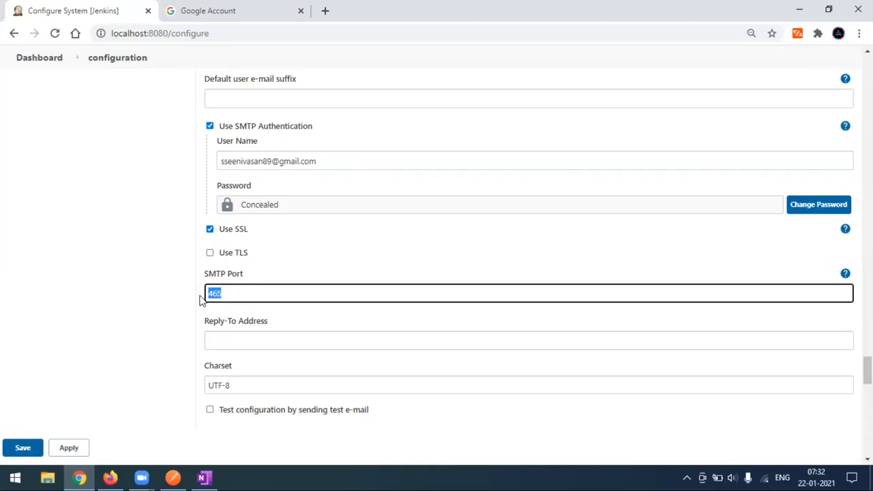
pyautogui.click(144, 290)
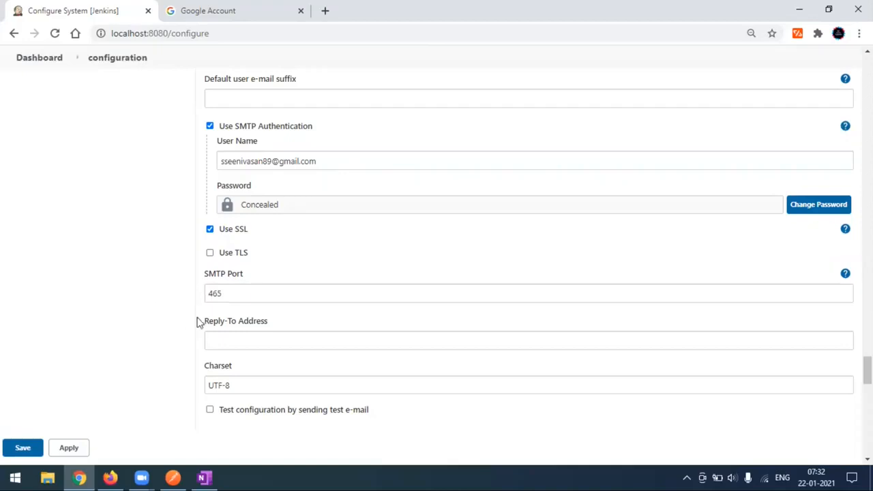
pyautogui.click(845, 229)
pyautogui.scroll(-1, 468, 264)
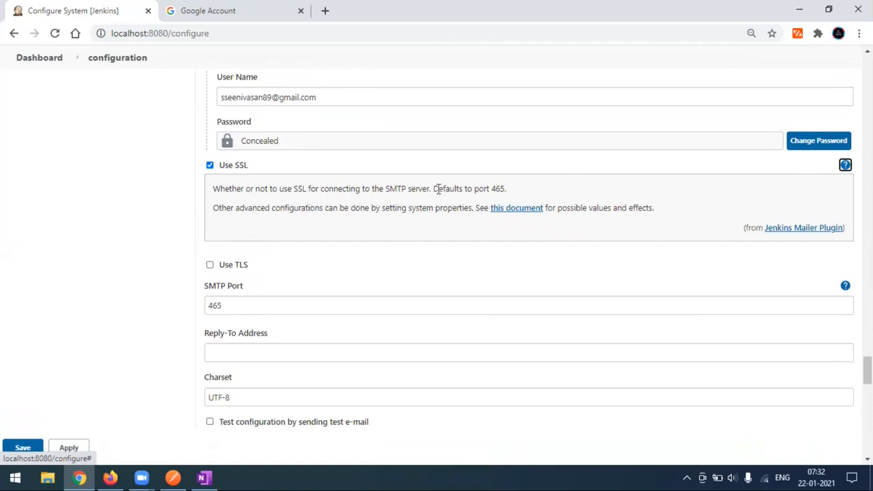
# Step: Note the default port 465 in the SSL help, then collapse the help note
pyautogui.moveTo(438, 189); pyautogui.dragTo(525, 195)
pyautogui.click(532, 194)
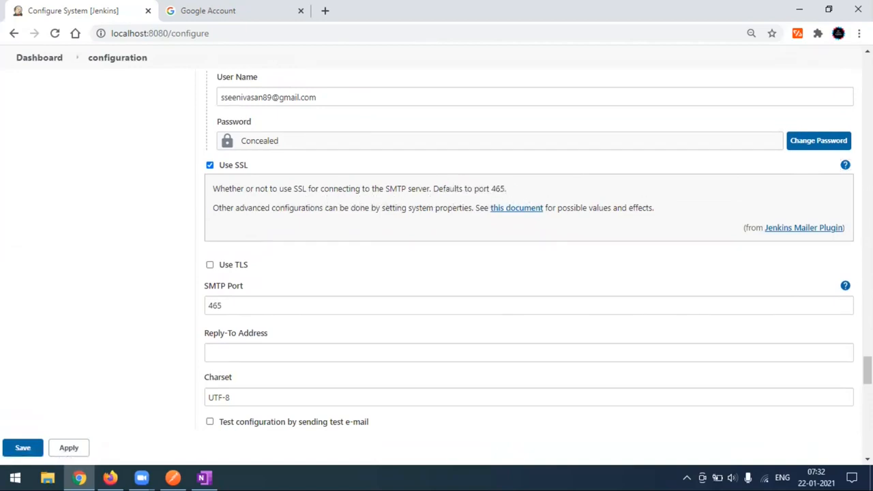
pyautogui.click(845, 165)
pyautogui.click(237, 230)
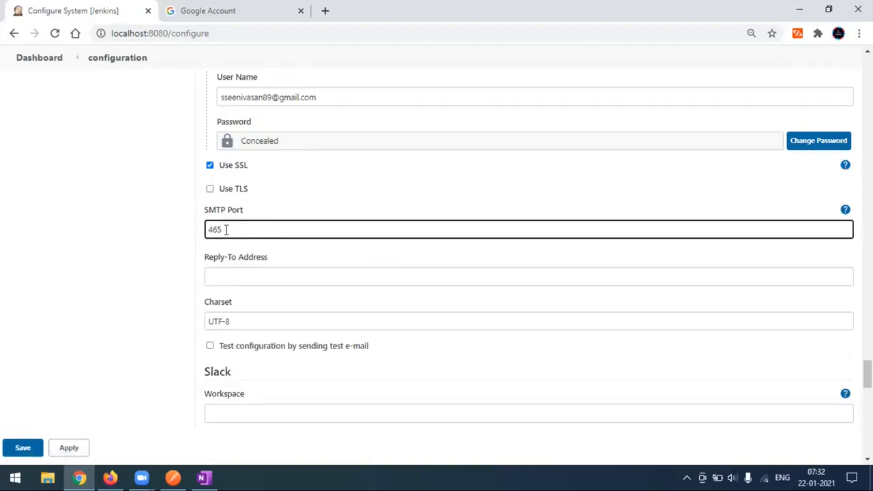
pyautogui.scroll(-1, 280, 232)
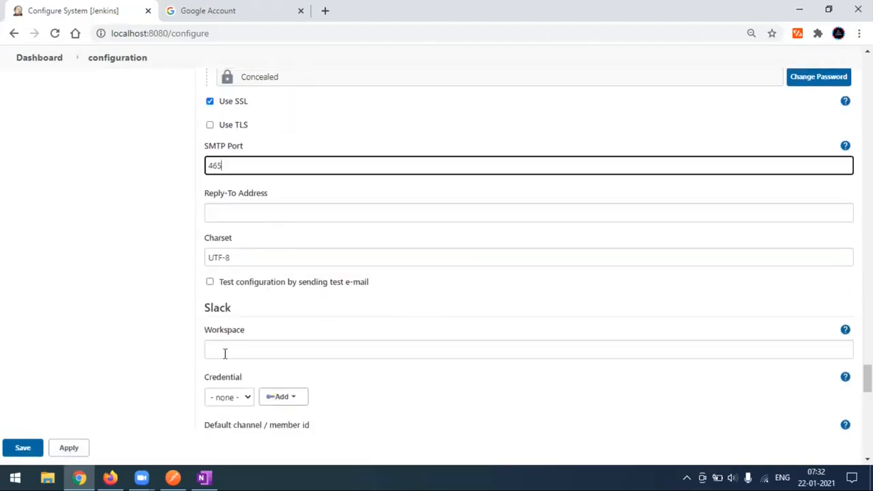
pyautogui.scroll(2, 243, 256)
pyautogui.scroll(2, 243, 265)
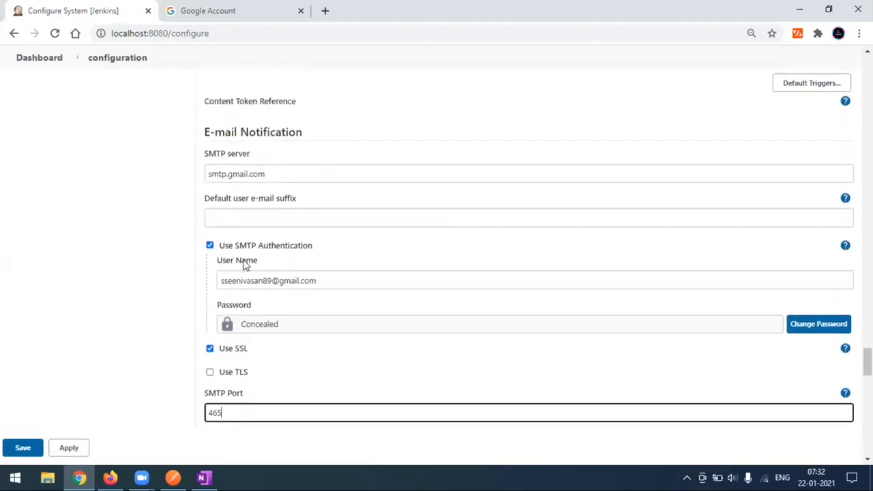
# Step: Review the smtp.gmail.com SMTP server field and move down to the test e-mail option
pyautogui.click(279, 183)
pyautogui.moveTo(287, 182); pyautogui.dragTo(162, 206)
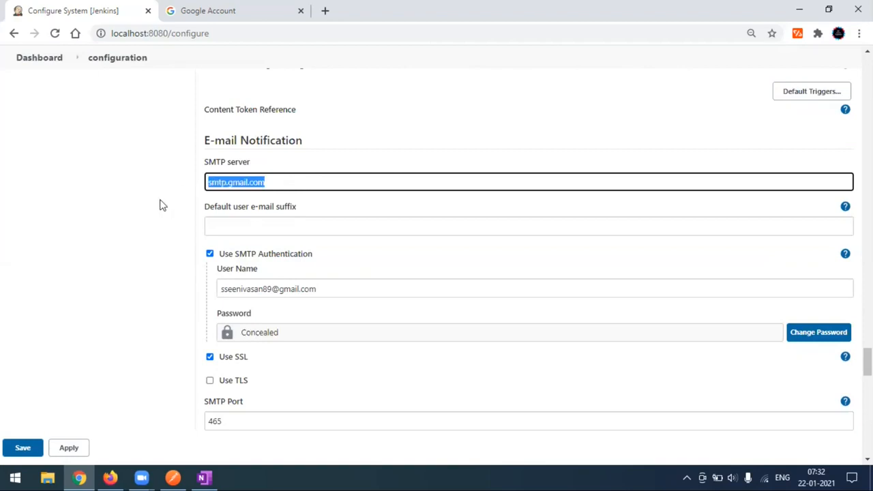
pyautogui.click(117, 227)
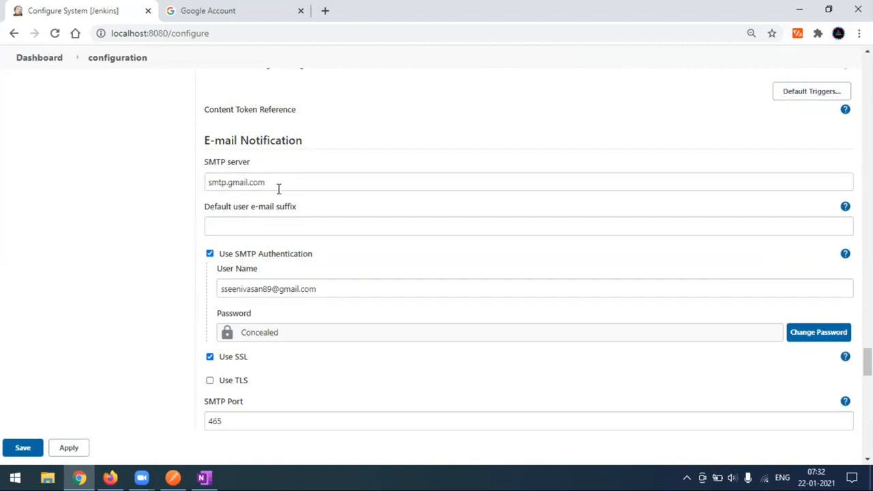
pyautogui.scroll(-1, 331, 266)
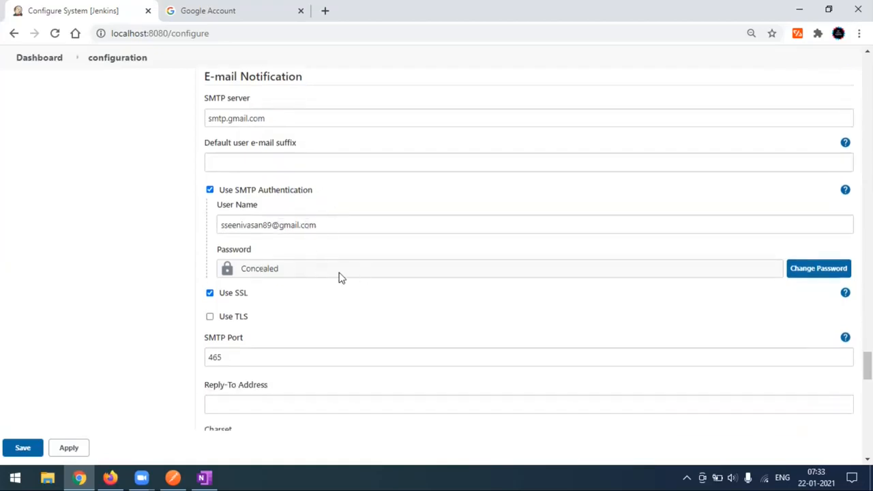
pyautogui.scroll(-1, 339, 276)
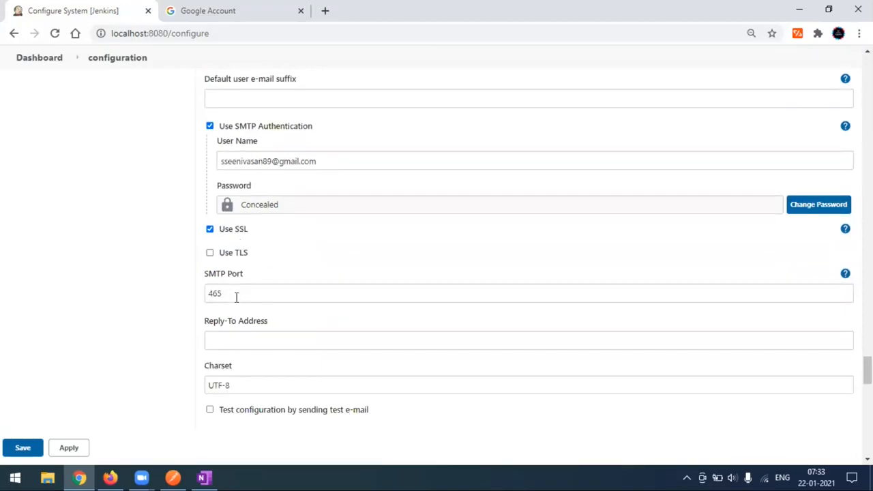
pyautogui.scroll(-1, 236, 296)
pyautogui.scroll(-1, 238, 300)
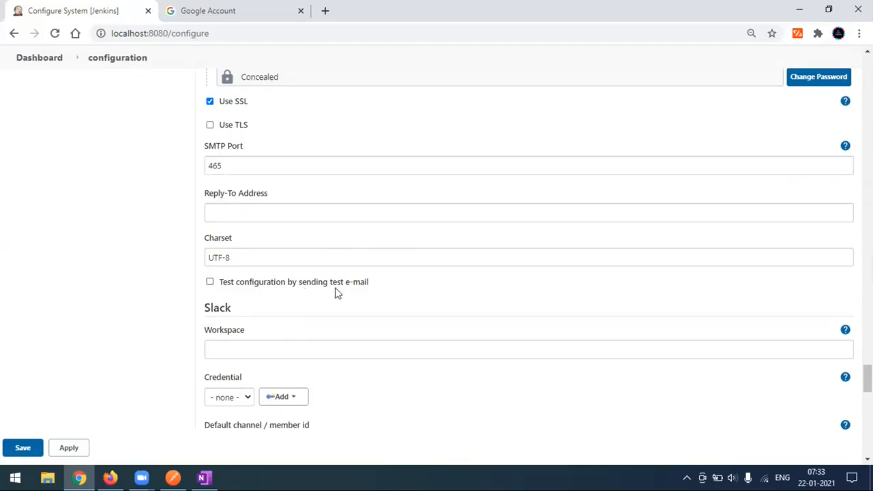
# Step: Enable sending a test e-mail and enter the recipient's e-mail address
pyautogui.click(209, 285)
pyautogui.scroll(-1, 401, 286)
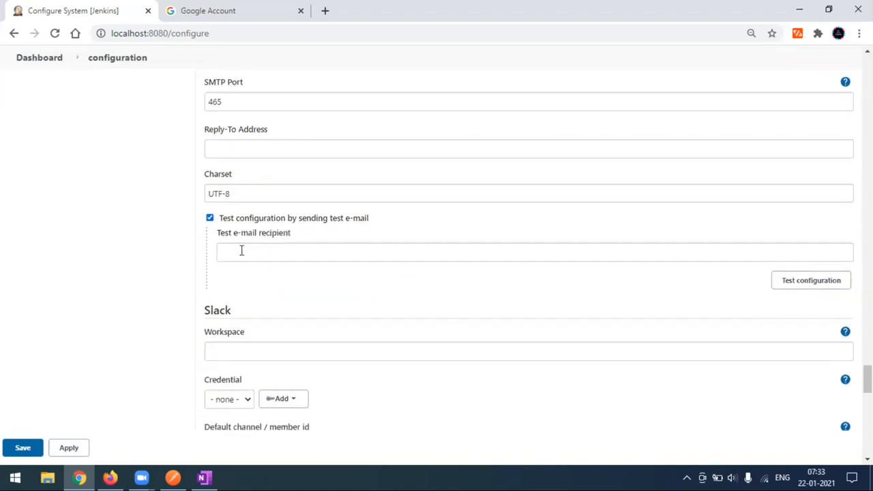
pyautogui.click(243, 254)
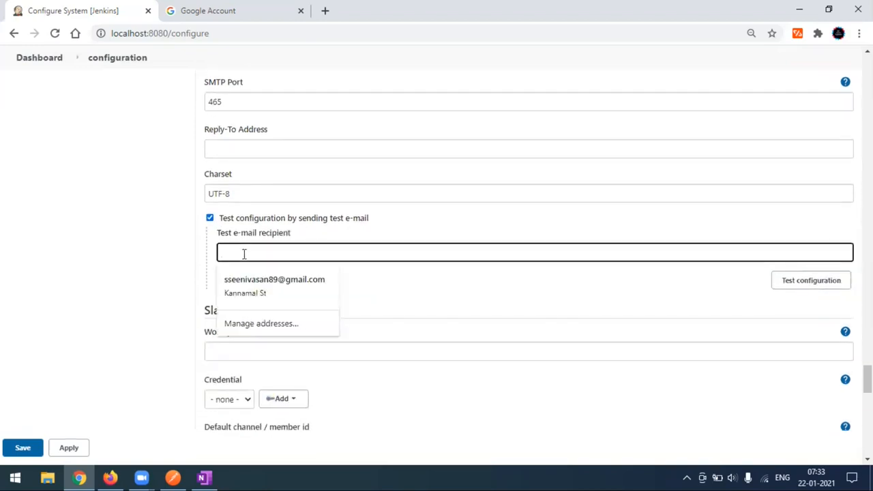
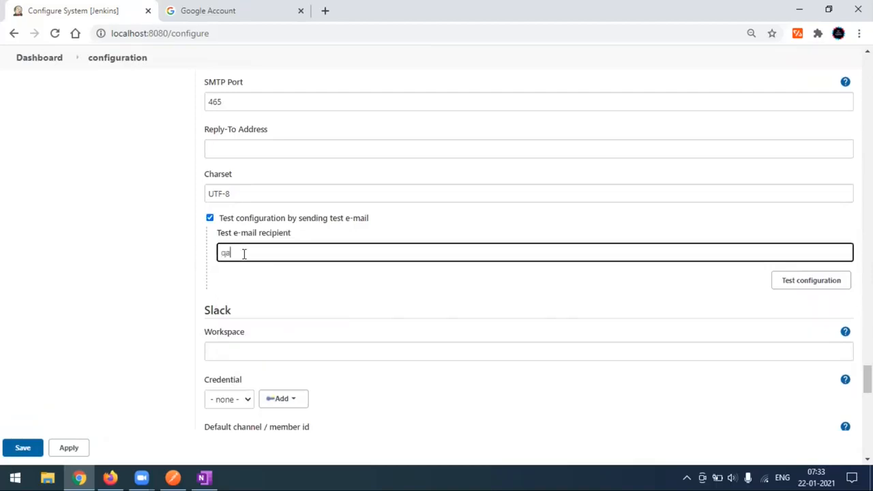
# Step: Run Test configuration and read the 535-5.7.8 'Username and Password not accepted' error
pyautogui.scroll(2, 301, 286)
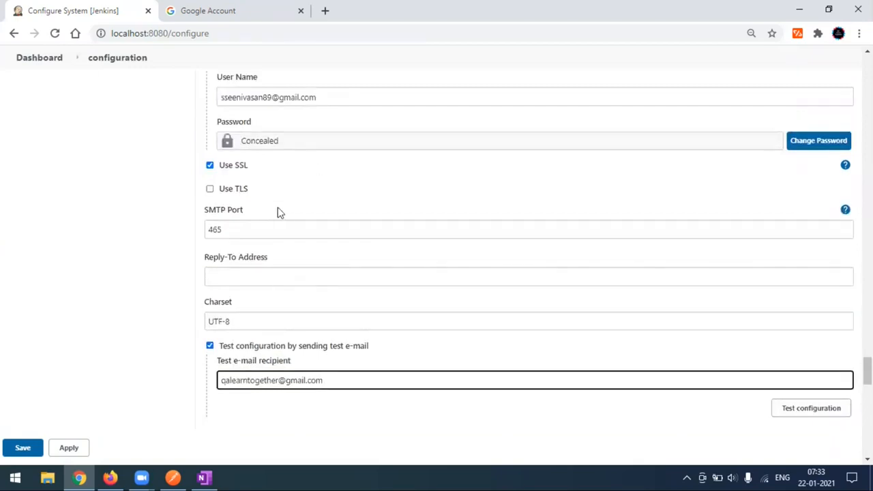
pyautogui.scroll(-1, 349, 353)
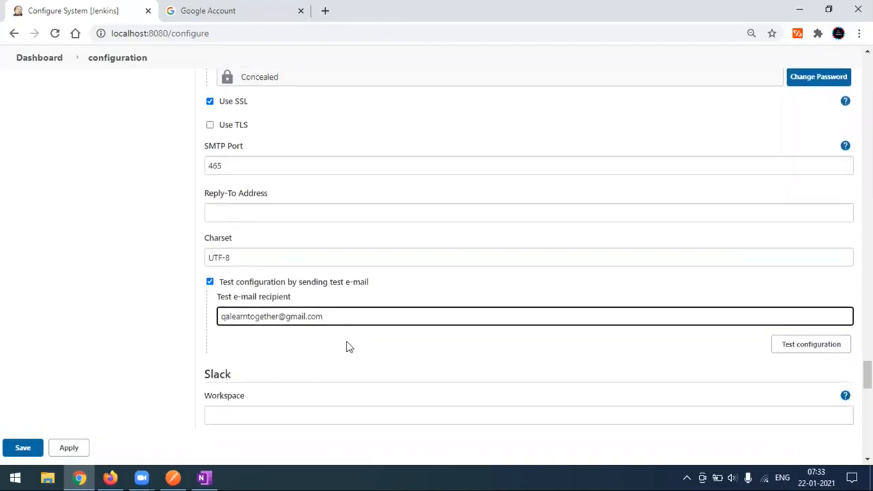
pyautogui.click(787, 351)
pyautogui.scroll(-2, 516, 346)
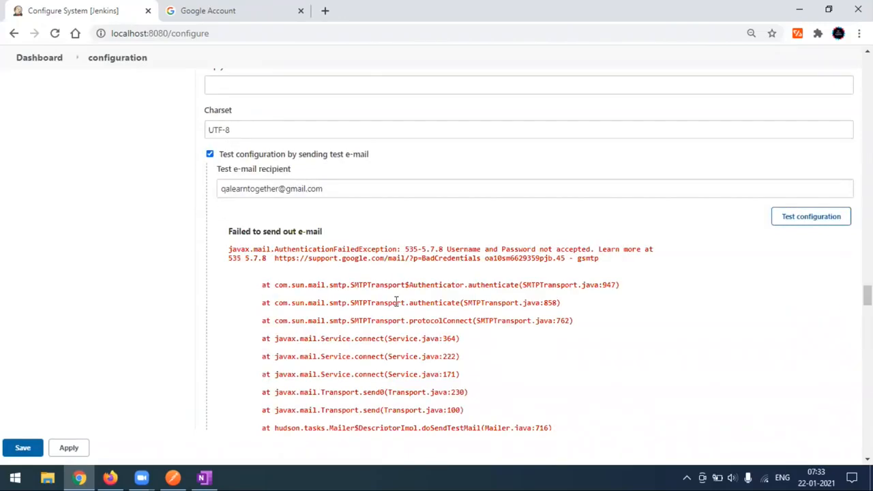
pyautogui.moveTo(229, 232); pyautogui.dragTo(356, 235)
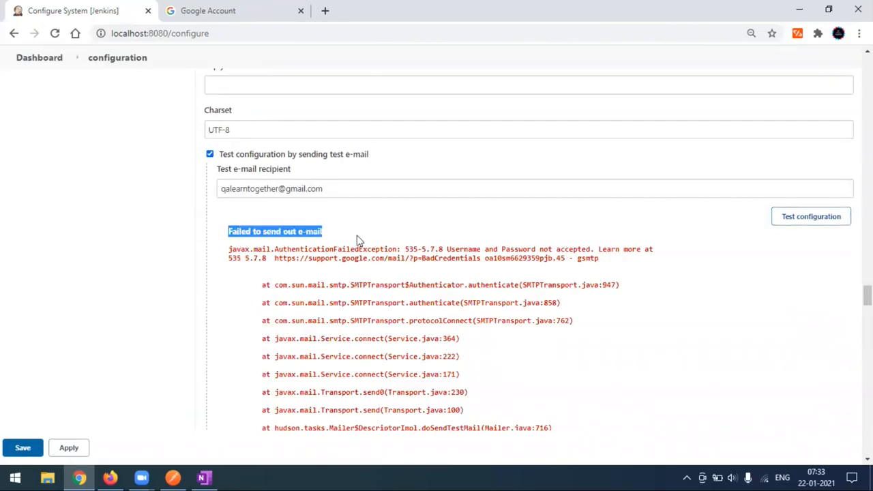
pyautogui.click(407, 236)
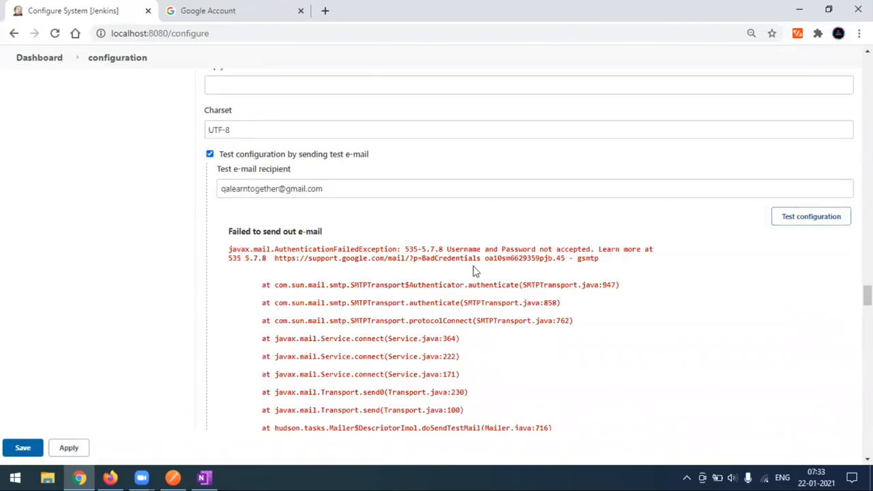
# Step: Go to the Google Account's Security settings page
pyautogui.click(242, 13)
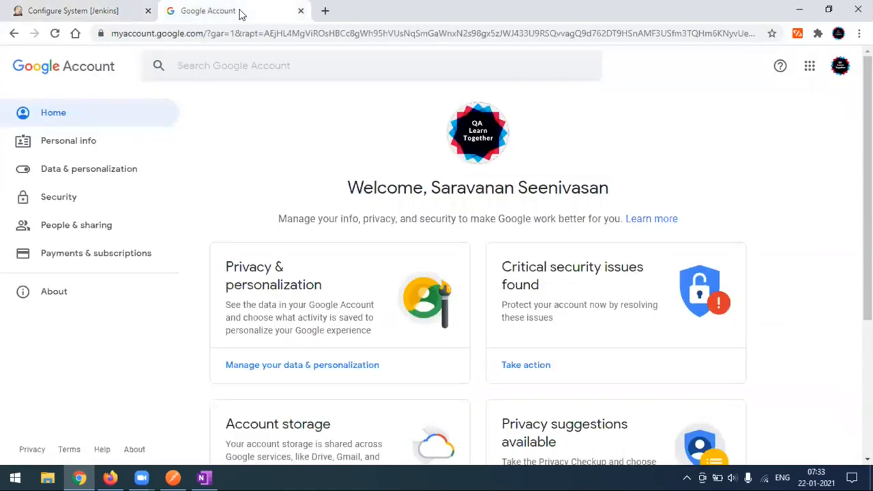
pyautogui.click(66, 209)
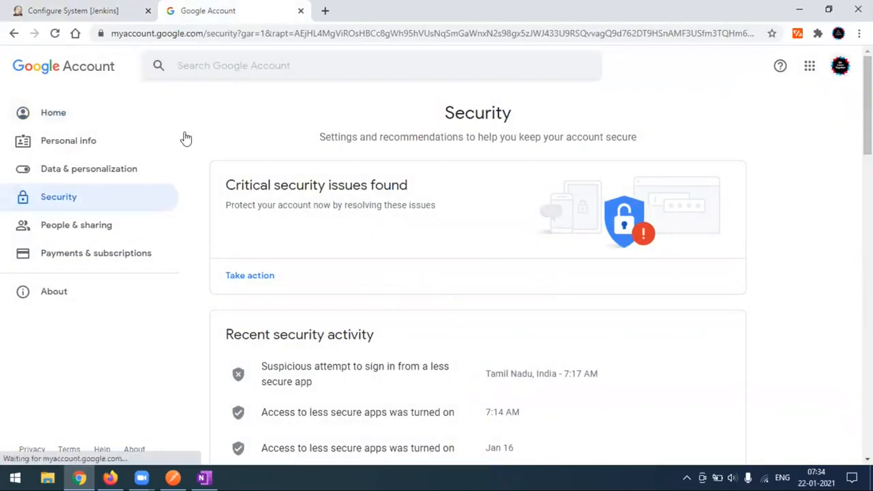
pyautogui.click(54, 119)
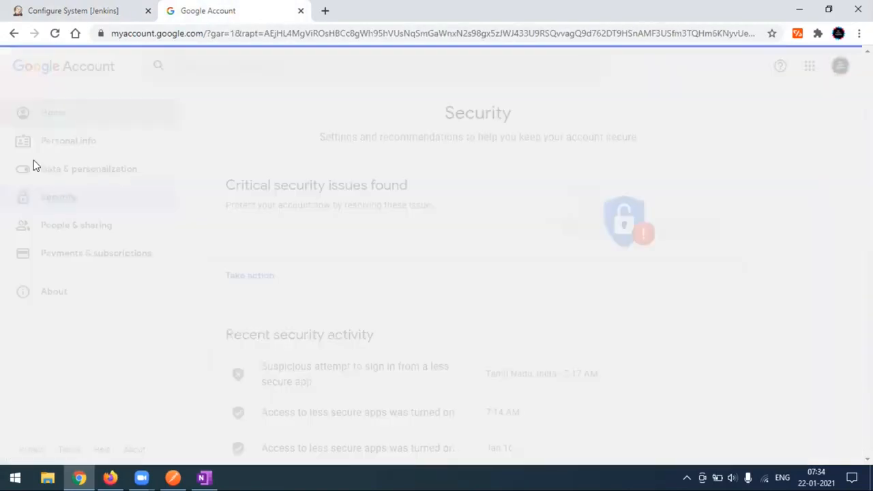
pyautogui.click(59, 202)
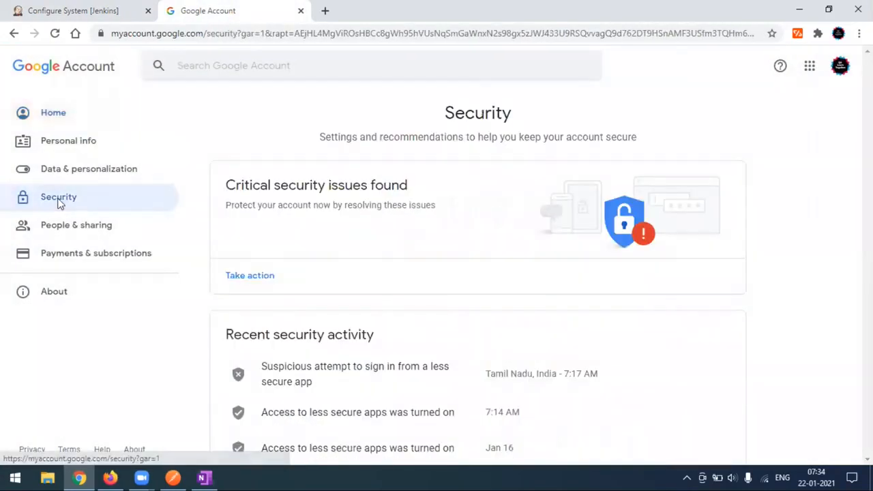
pyautogui.scroll(-10, 424, 319)
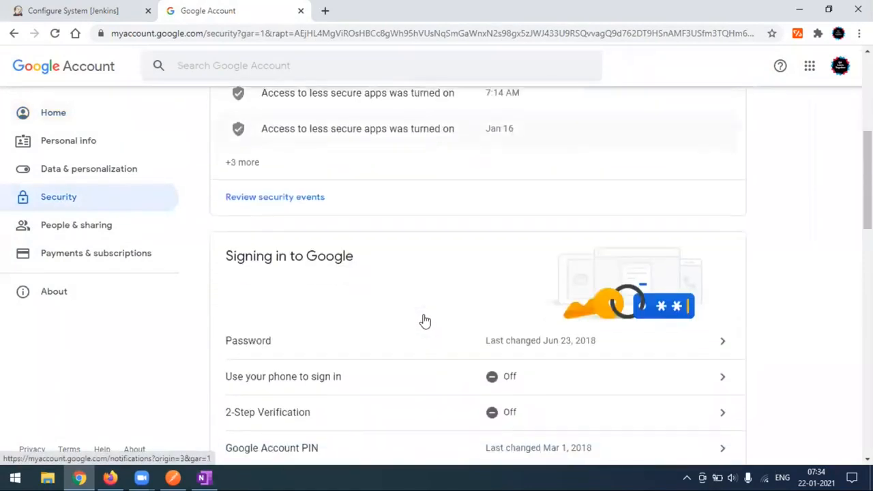
pyautogui.scroll(-8, 425, 319)
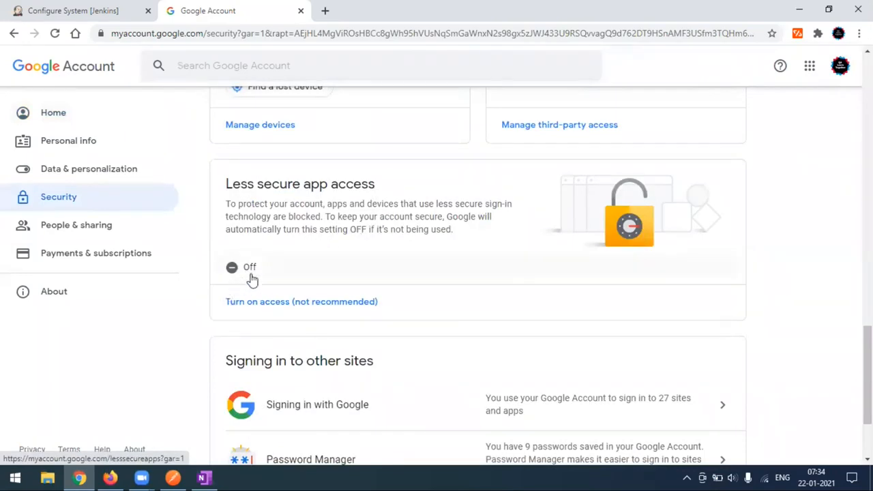
# Step: Turn on 'Allow less secure apps' and confirm Security lists it as On
pyautogui.click(322, 233)
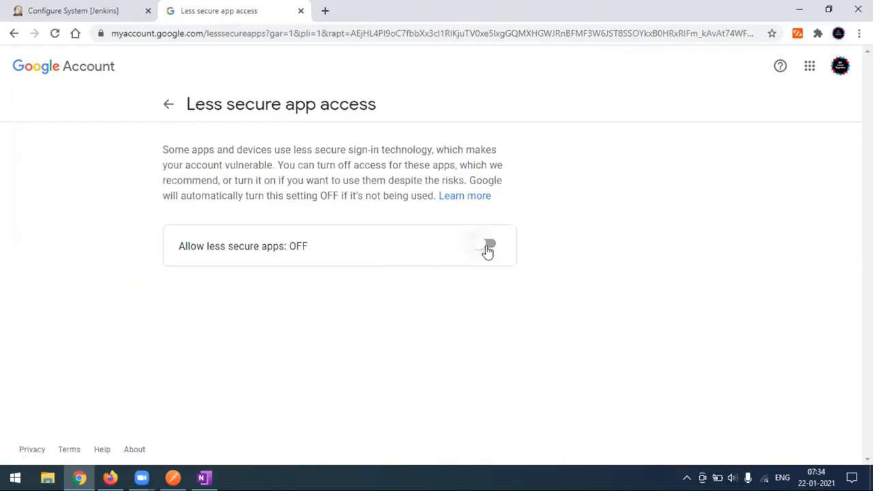
pyautogui.click(487, 250)
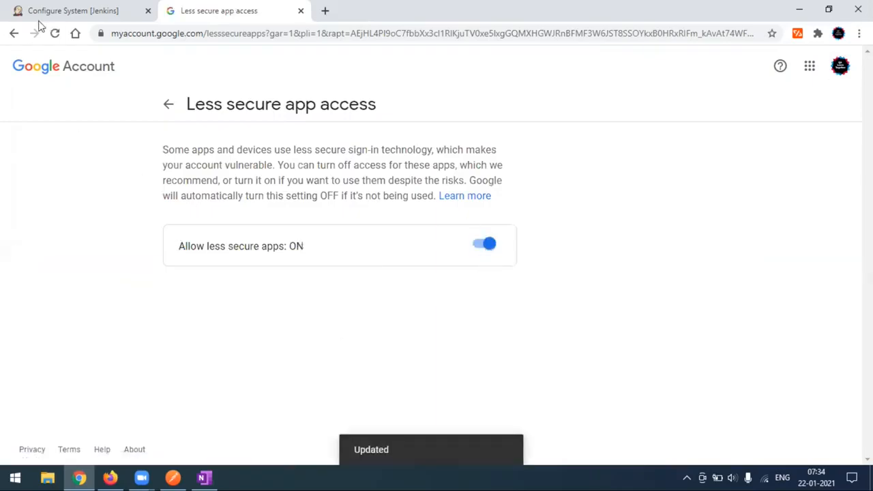
pyautogui.click(168, 109)
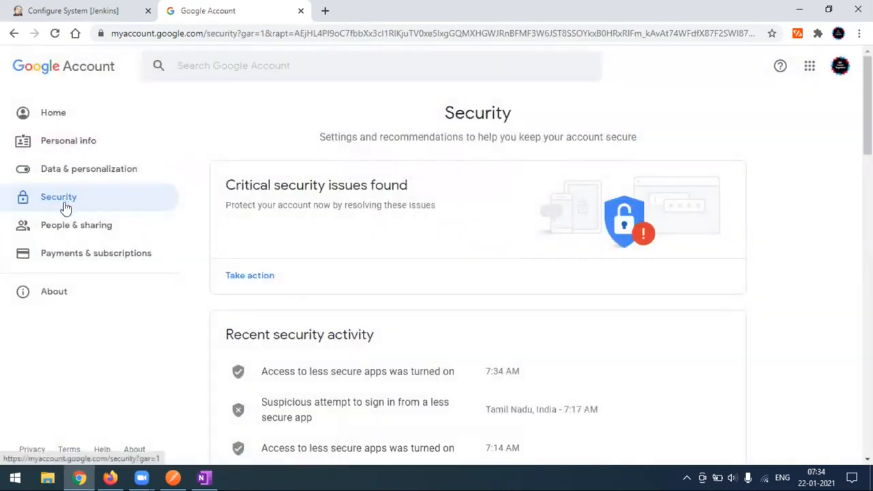
pyautogui.scroll(-15, 662, 300)
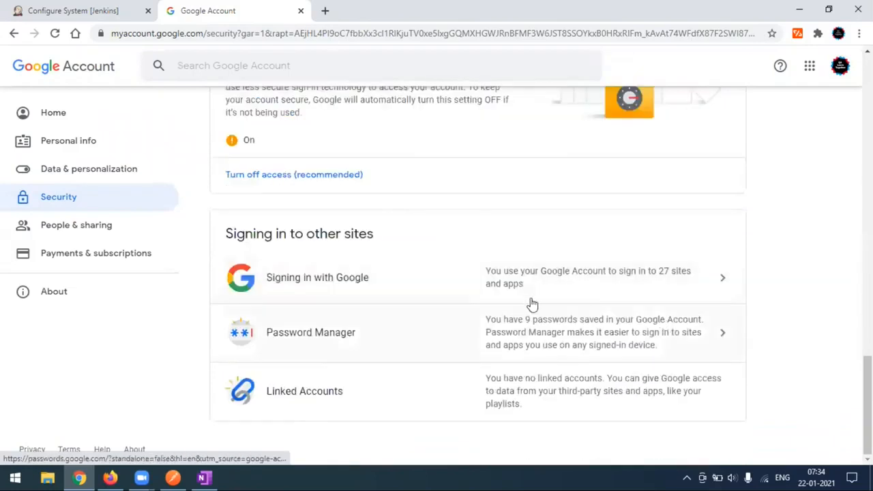
pyautogui.scroll(3, 532, 303)
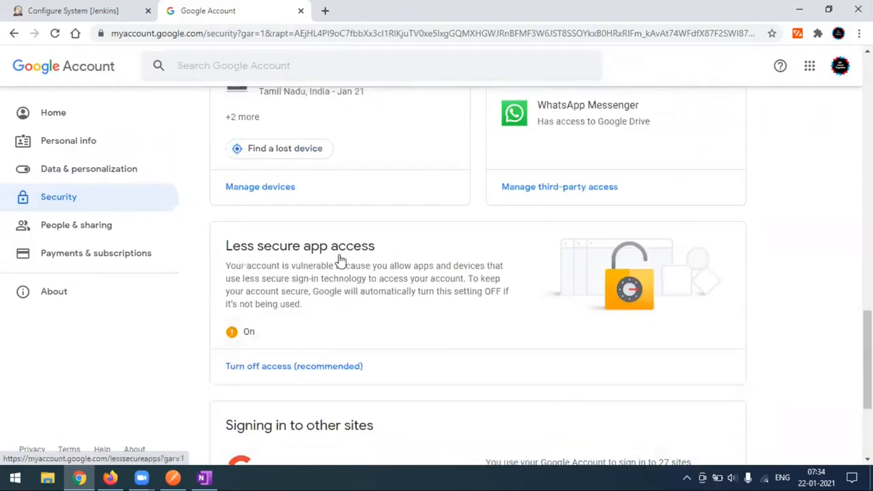
# Step: Rerun the Jenkins test e-mail, confirm 'Email was successfully sent', and bring up the Gmail inbox
pyautogui.click(86, 9)
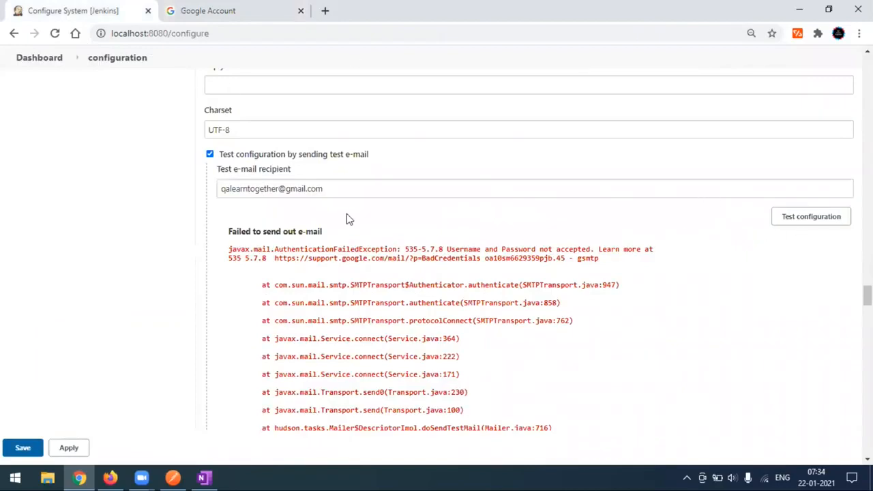
pyautogui.click(801, 225)
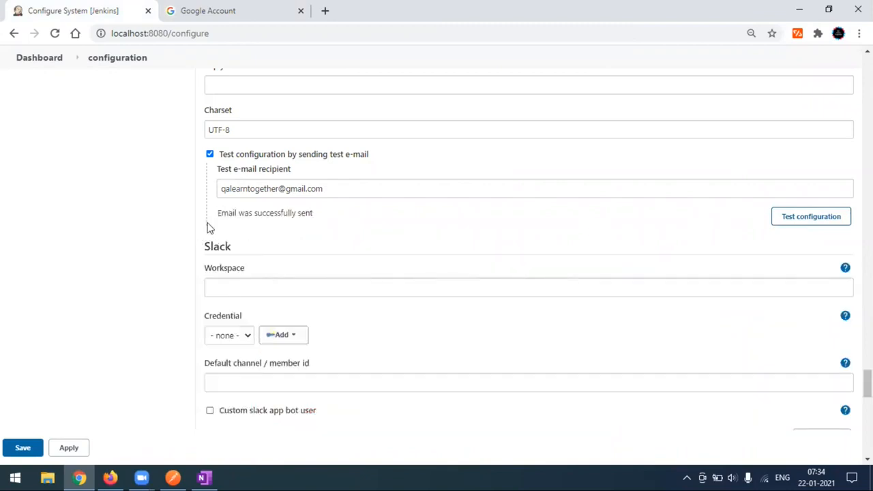
pyautogui.moveTo(218, 216); pyautogui.dragTo(329, 220)
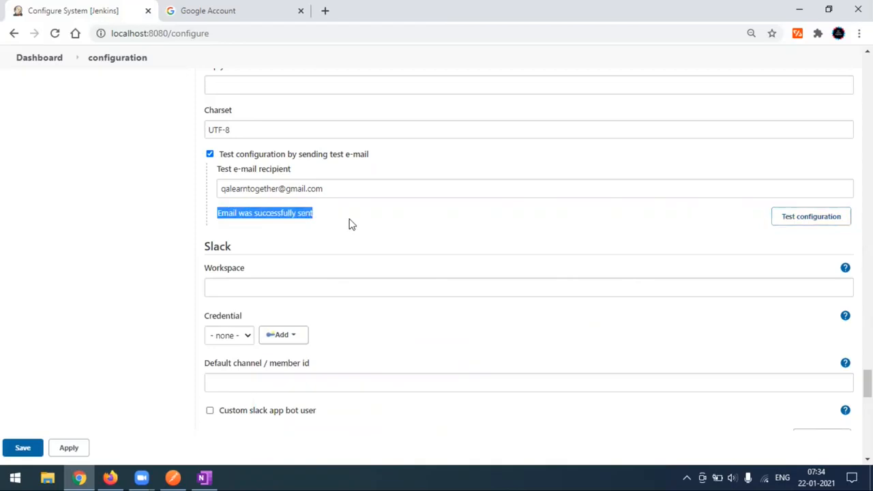
pyautogui.click(350, 224)
pyautogui.click(110, 477)
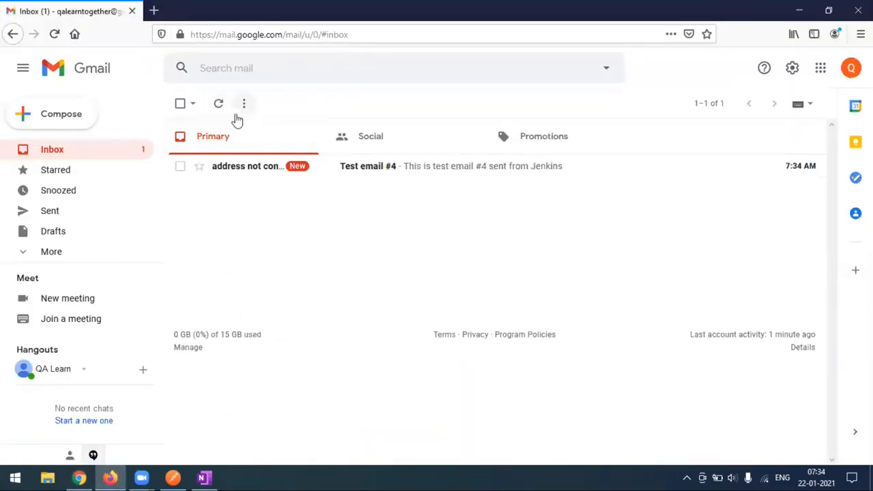
# Step: Read 'Test email #4' from Jenkins, go back to the inbox, and minimize Firefox
pyautogui.click(416, 174)
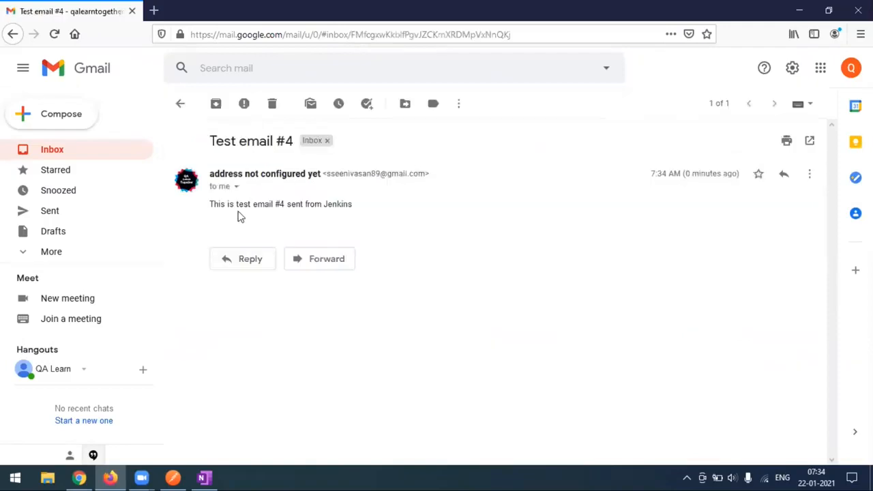
pyautogui.moveTo(211, 141); pyautogui.dragTo(296, 146)
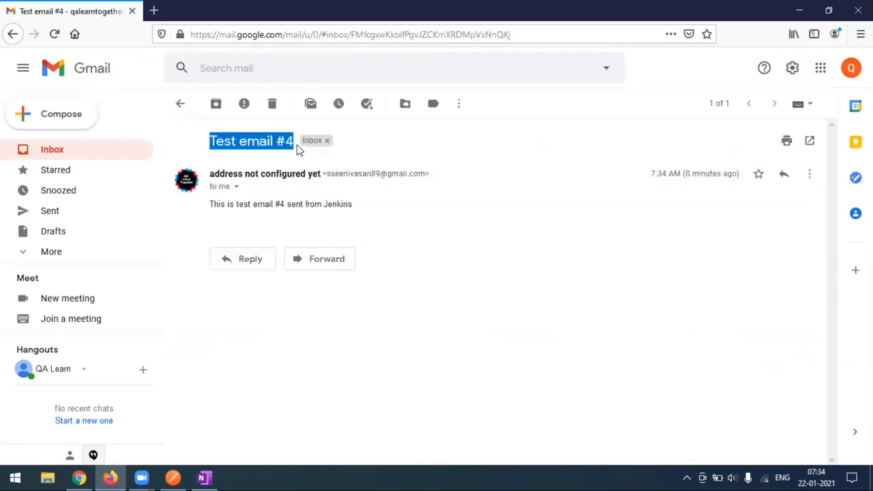
pyautogui.click(396, 325)
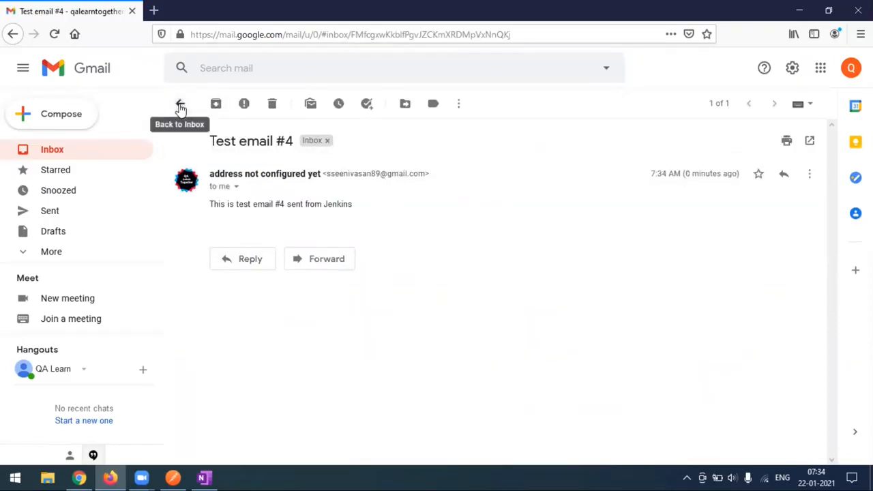
pyautogui.click(181, 104)
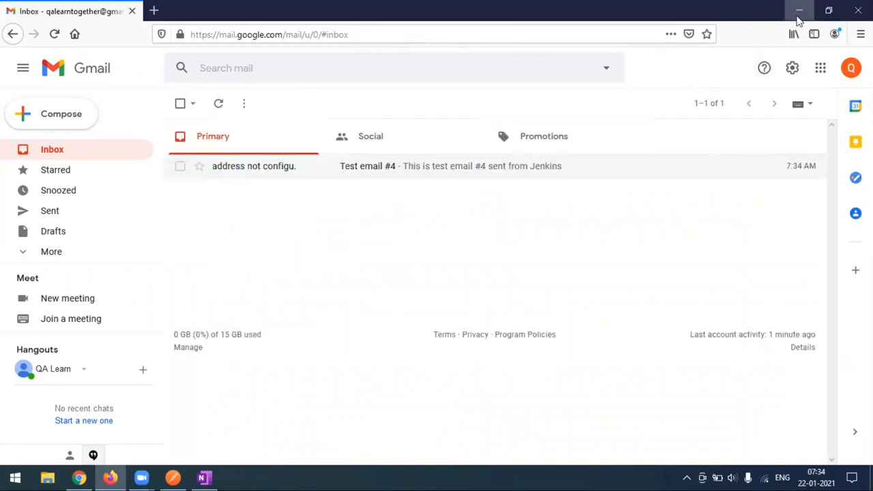
pyautogui.click(799, 10)
pyautogui.scroll(5, 327, 263)
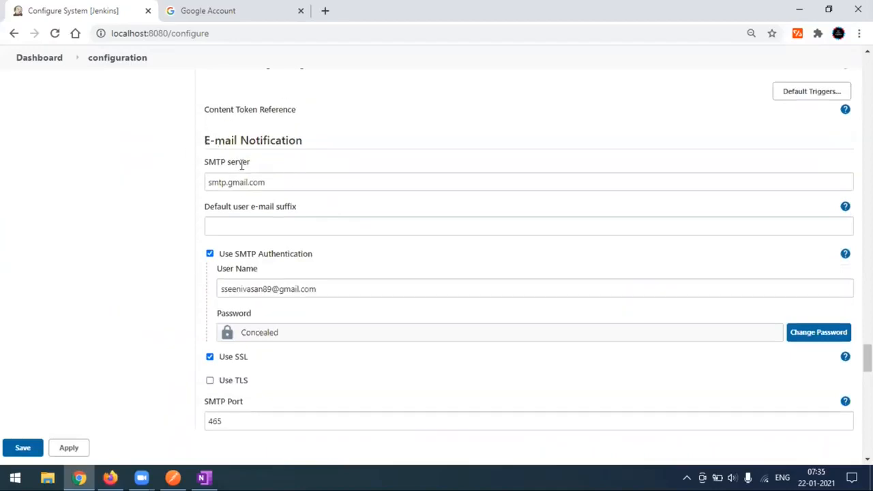
# Step: Apply the working E-mail Notification settings on Configure System
pyautogui.scroll(-3, 392, 309)
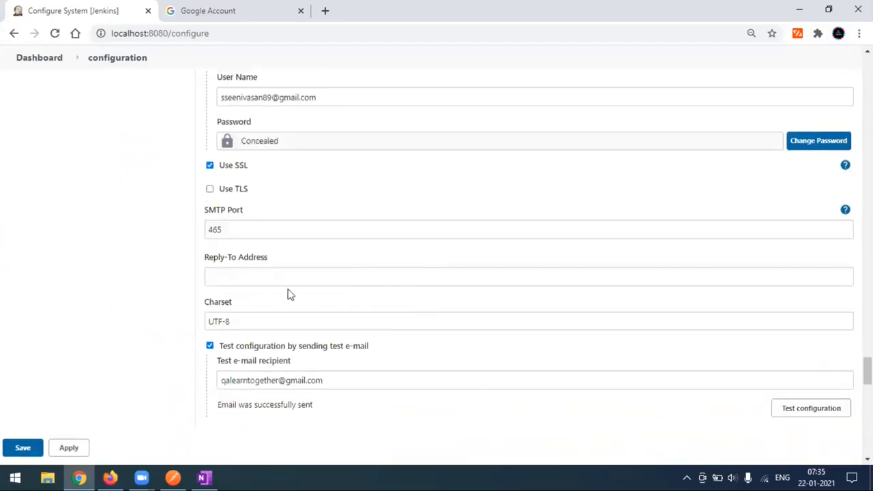
pyautogui.scroll(-1, 339, 321)
pyautogui.click(236, 12)
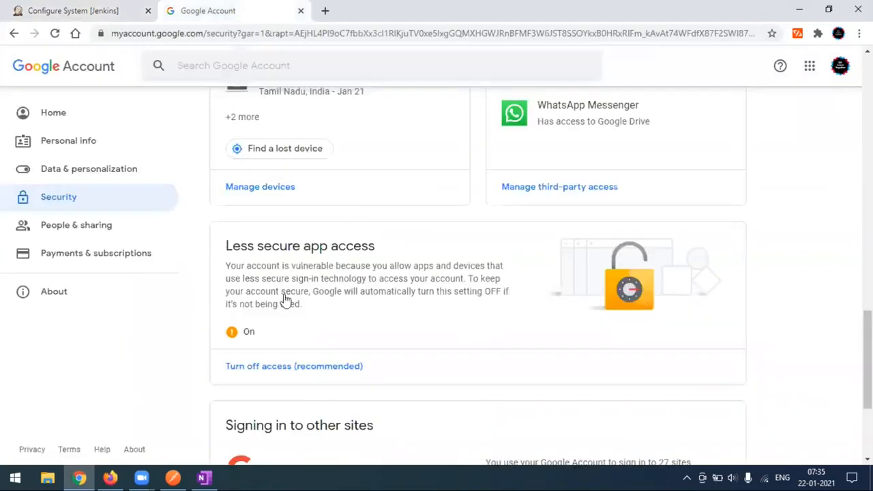
pyautogui.click(76, 12)
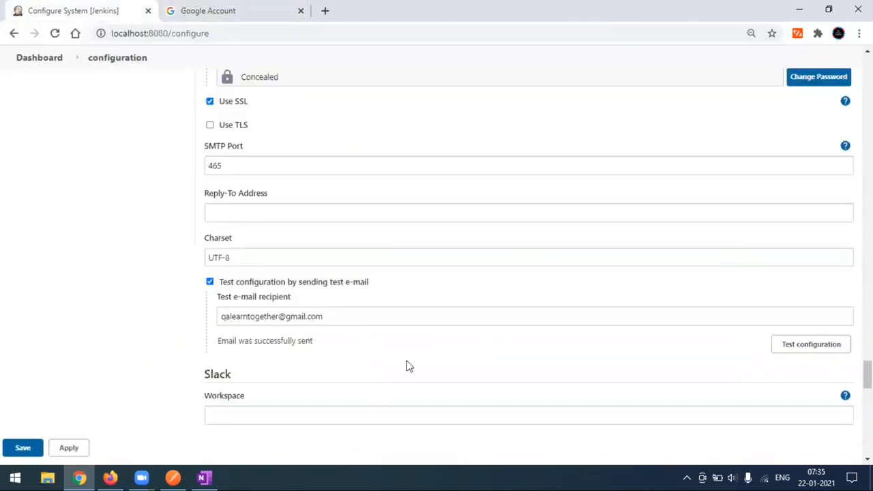
pyautogui.scroll(-1, 210, 444)
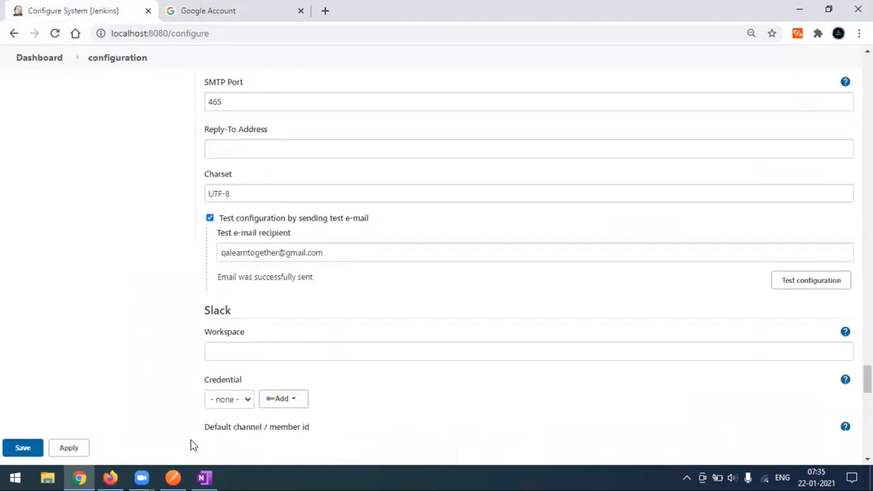
pyautogui.click(68, 450)
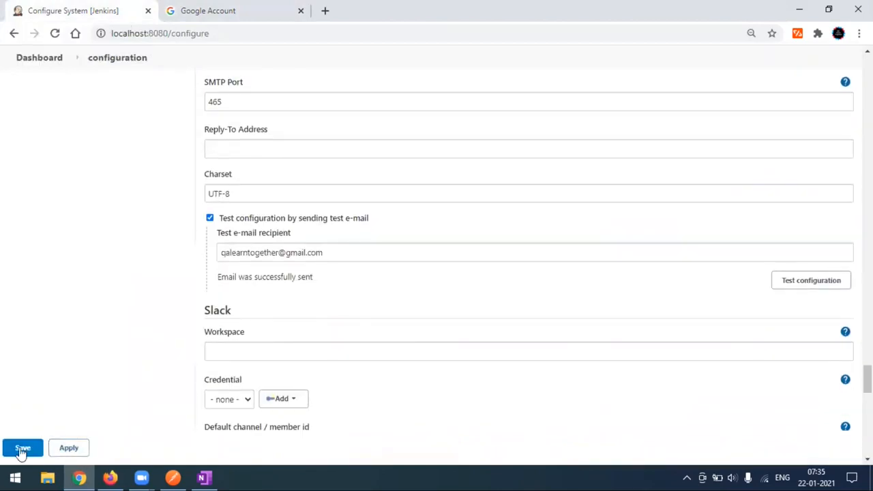
# Step: Return to the Jenkins dashboard, choosing Leave in the Leave site prompt
pyautogui.scroll(10, 23, 451)
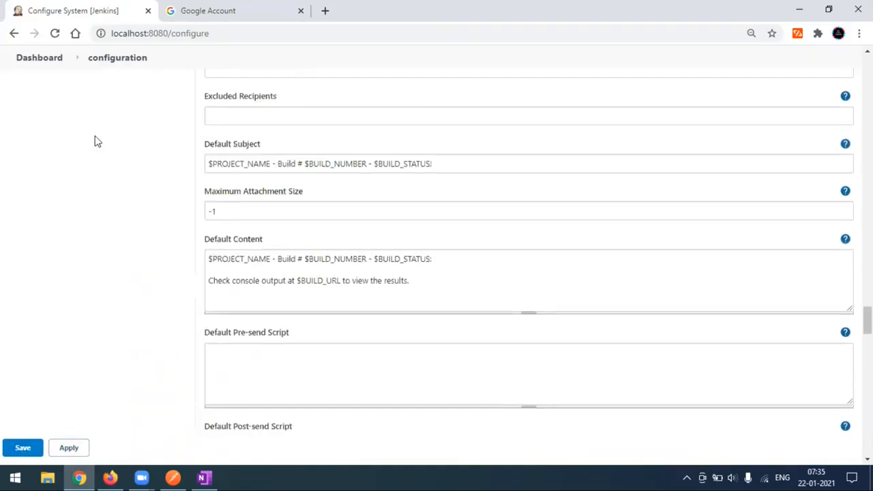
pyautogui.click(54, 58)
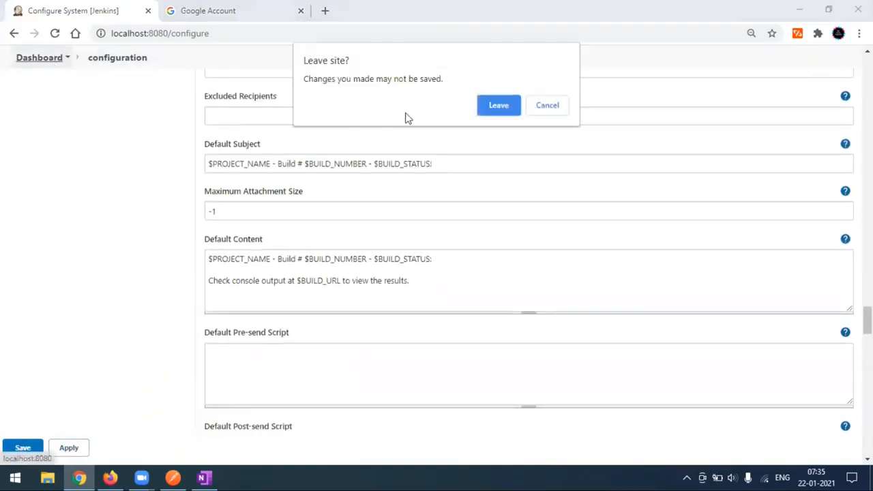
pyautogui.click(499, 106)
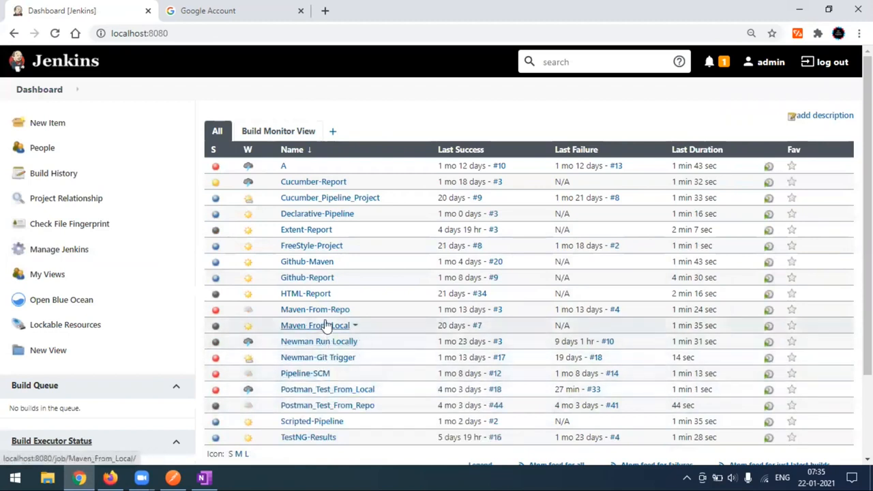
# Step: Open the Postman_Test_From_Local job and go to its Configure page
pyautogui.click(327, 392)
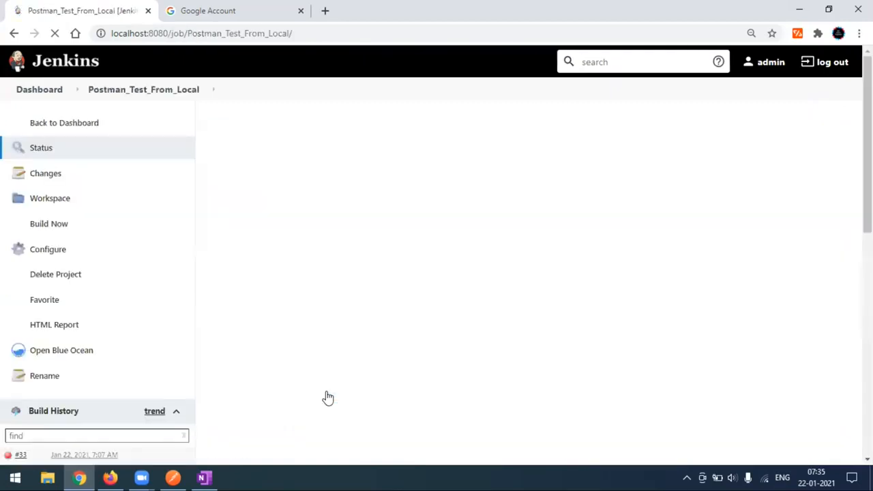
pyautogui.scroll(-3, 65, 378)
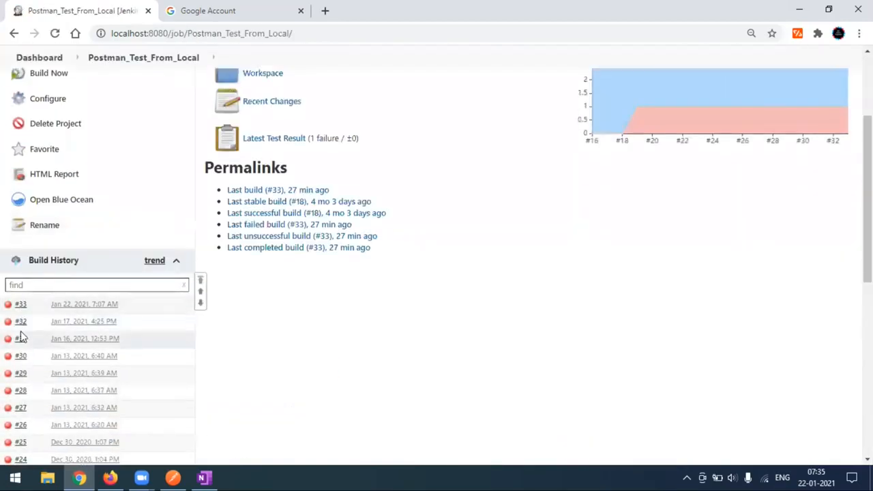
pyautogui.scroll(2, 96, 351)
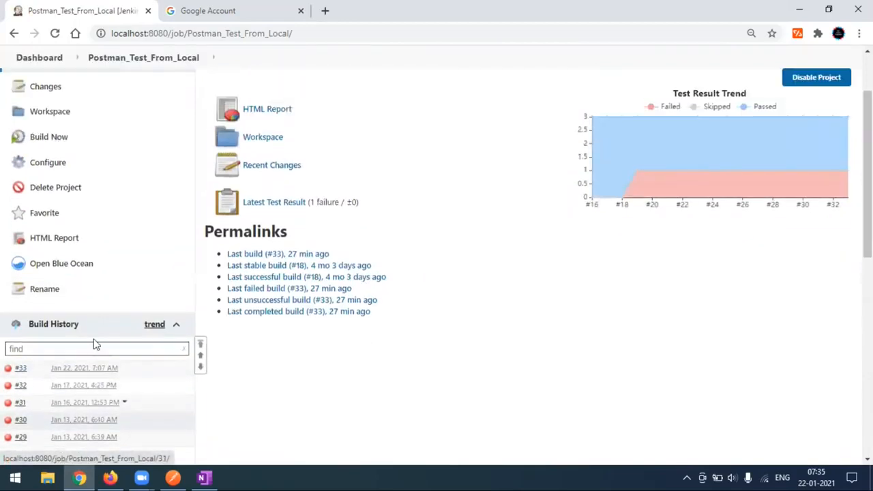
pyautogui.click(57, 235)
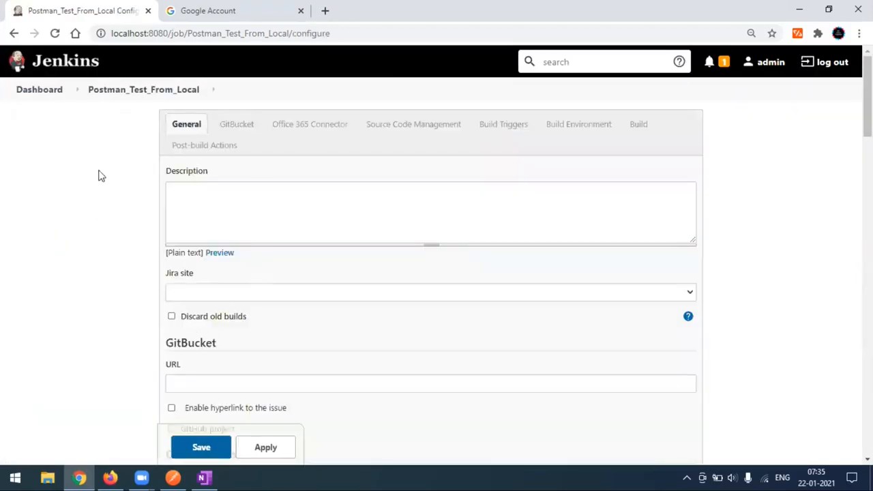
# Step: Scroll down to Post-build Actions and add an E-mail Notification action
pyautogui.scroll(-15, 186, 301)
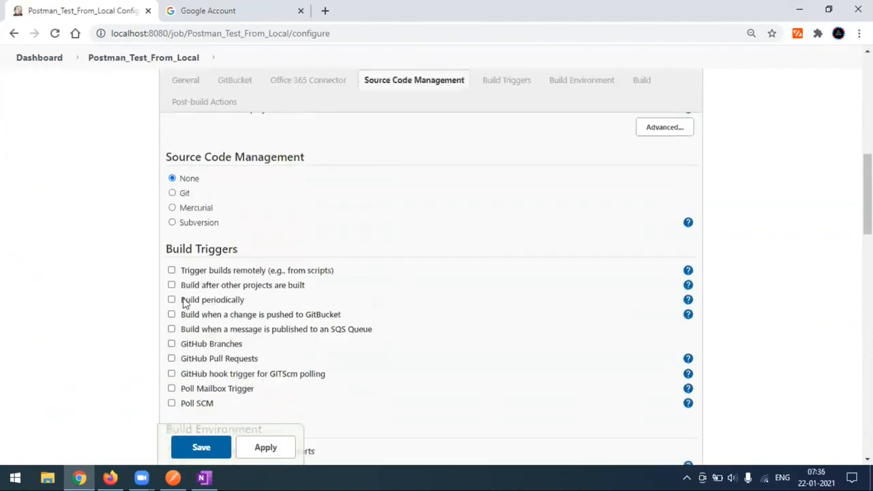
pyautogui.scroll(-2, 182, 303)
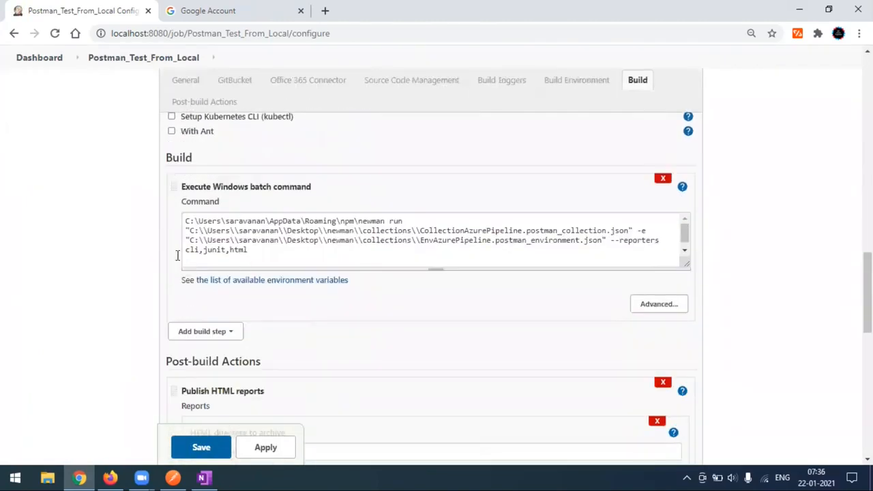
pyautogui.scroll(-8, 259, 273)
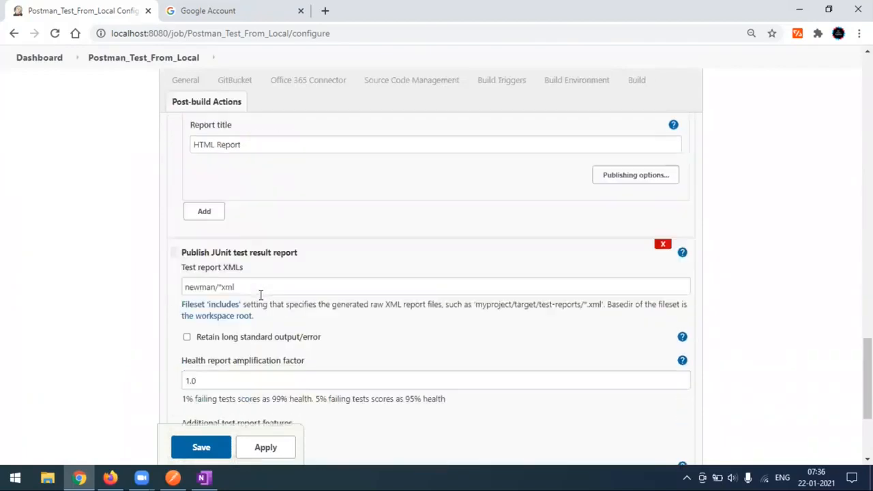
pyautogui.scroll(-1, 261, 295)
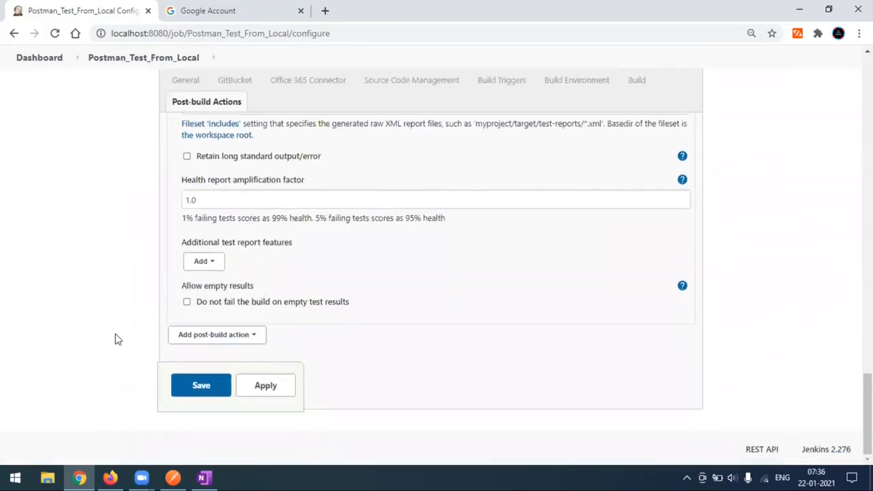
pyautogui.click(231, 335)
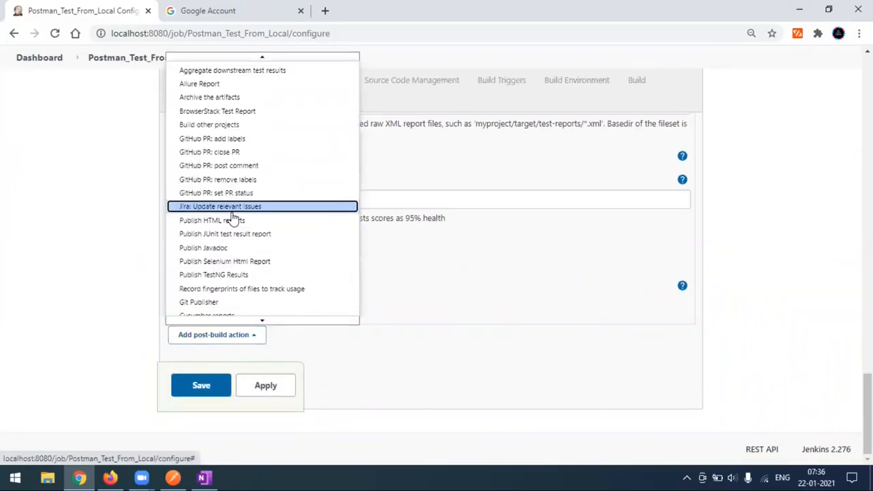
pyautogui.click(227, 73)
pyautogui.click(247, 335)
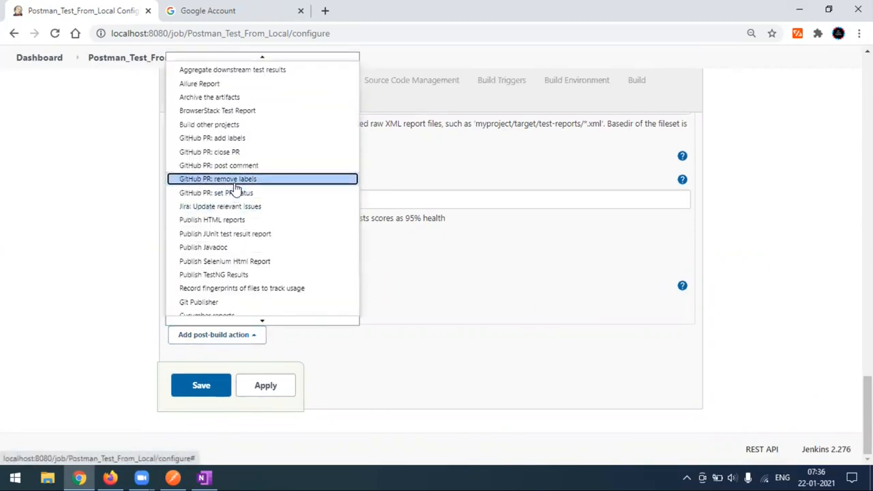
pyautogui.press('Down')
pyautogui.press('Down')
pyautogui.press('Down')
pyautogui.press('Down')
pyautogui.press('Down')
pyautogui.press('Down')
pyautogui.press('Down')
pyautogui.press('Down')
pyautogui.press('Down')
pyautogui.press('Down')
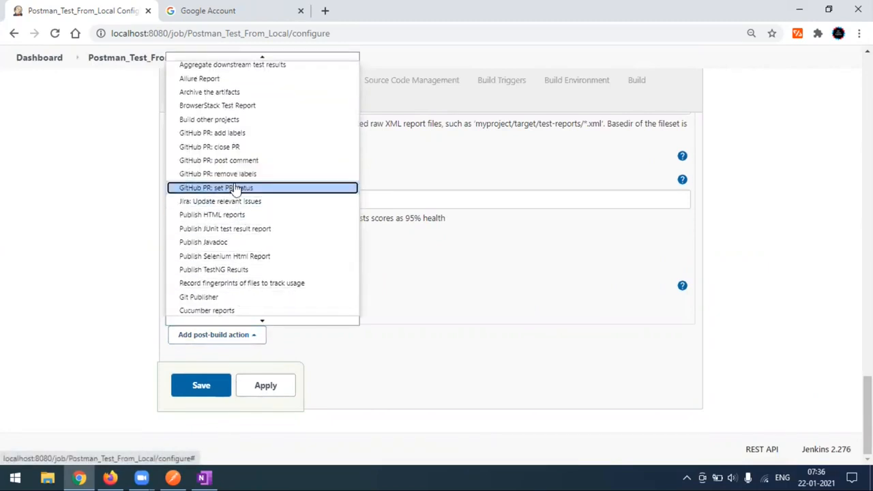
pyautogui.press('Down')
pyautogui.press('Down')
pyautogui.press('Down')
pyautogui.press('Down')
pyautogui.press('Down')
pyautogui.press('Down')
pyautogui.press('Down')
pyautogui.press('Down')
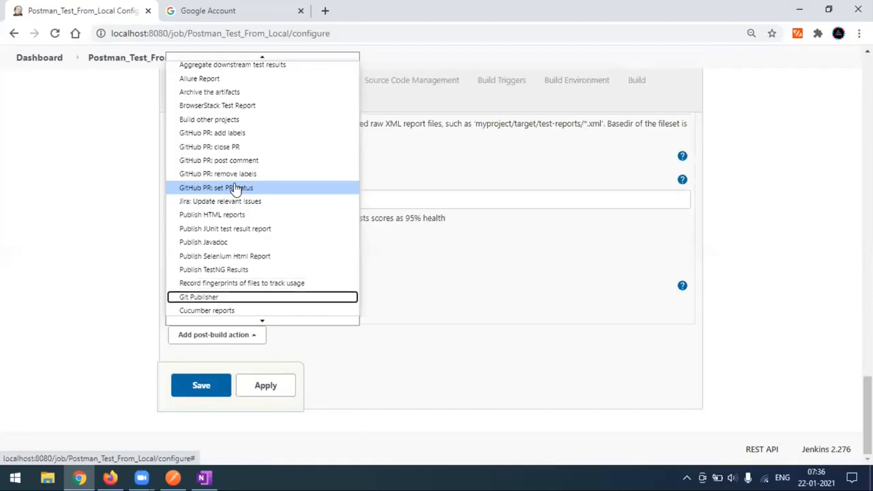
pyautogui.press('Down')
pyautogui.press('Down')
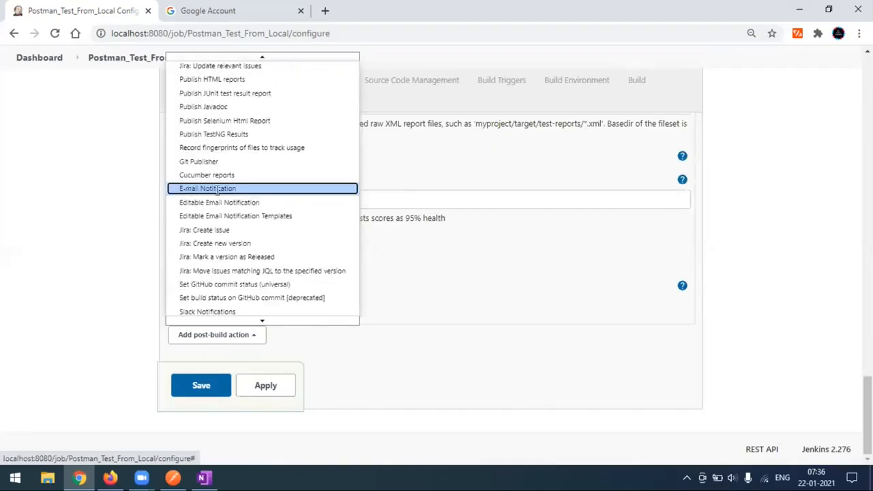
pyautogui.click(216, 191)
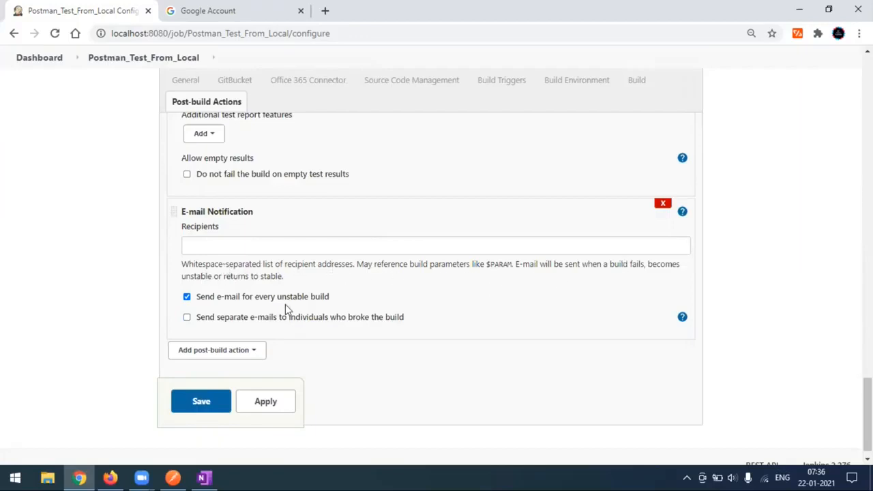
# Step: Enter the Gmail recipient address in the E-mail Notification Recipients field
pyautogui.click(253, 246)
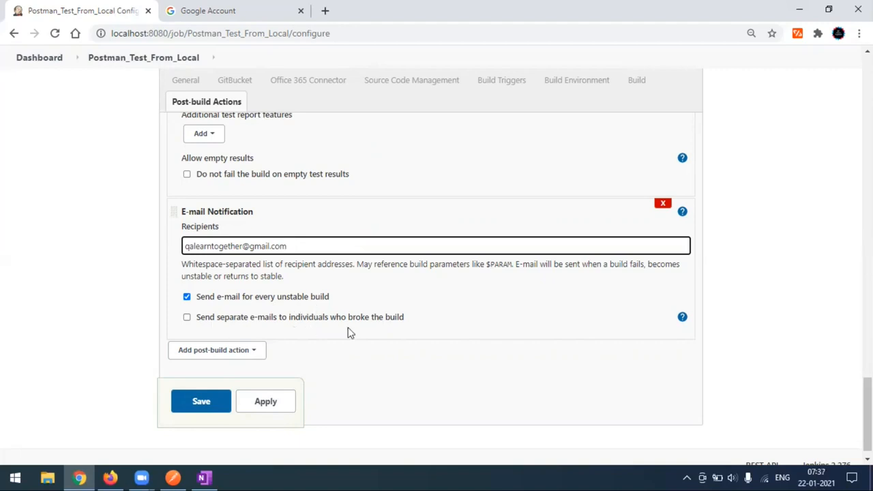
pyautogui.click(682, 318)
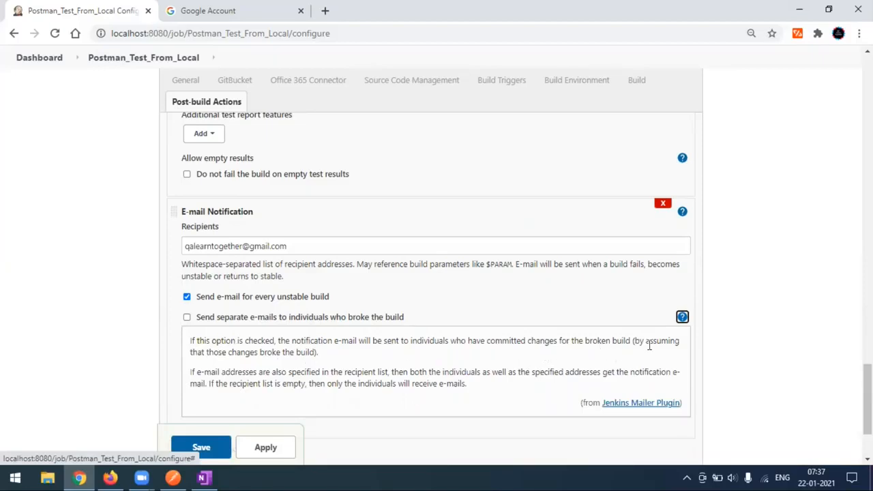
pyautogui.click(683, 319)
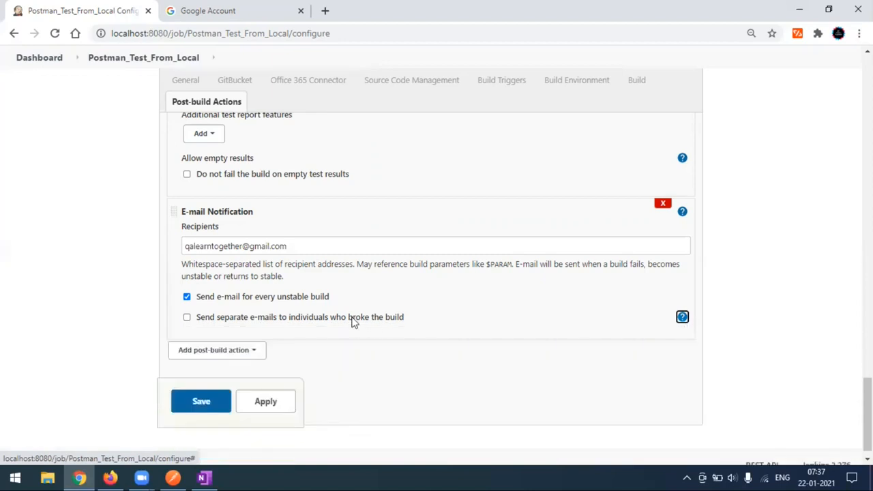
pyautogui.click(309, 250)
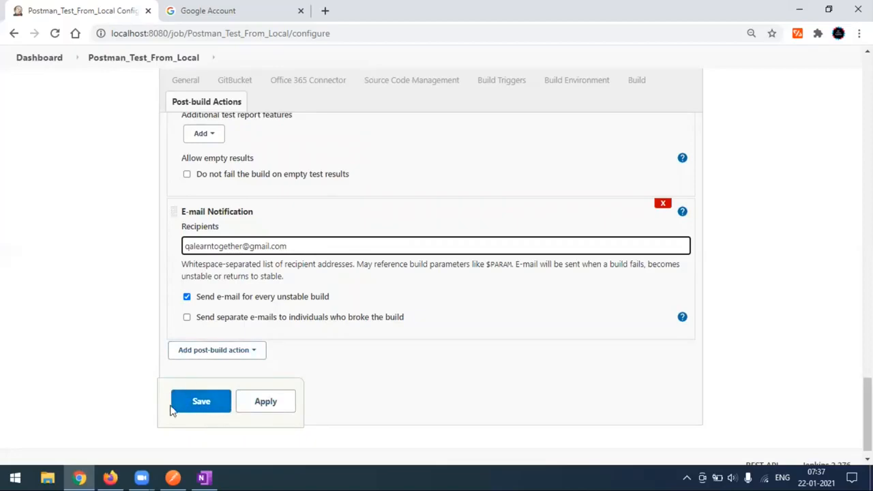
# Step: Apply and save the job configuration
pyautogui.click(253, 411)
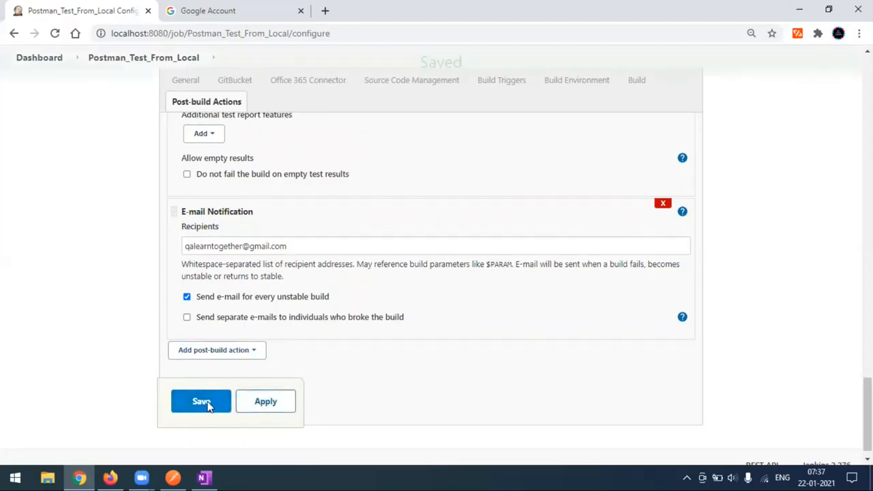
pyautogui.click(208, 408)
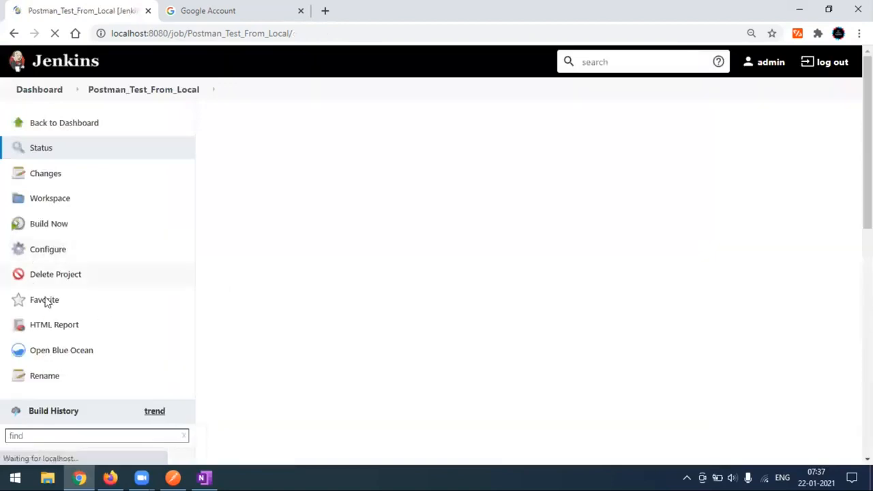
pyautogui.scroll(-3, 113, 346)
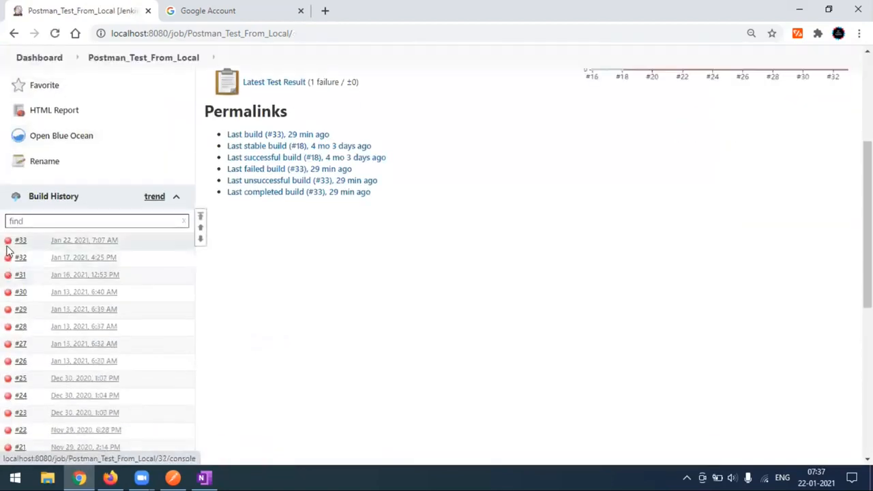
pyautogui.scroll(2, 58, 326)
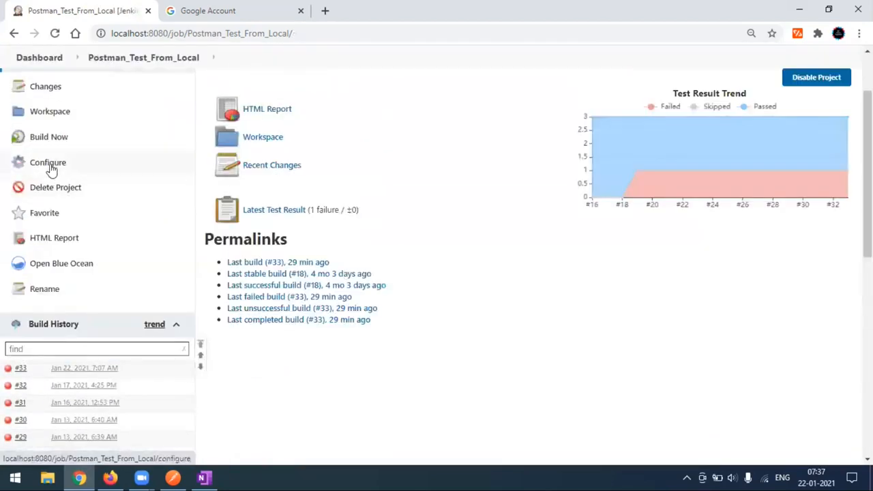
# Step: Trigger Build Now and open the console output of the new build #34
pyautogui.click(58, 143)
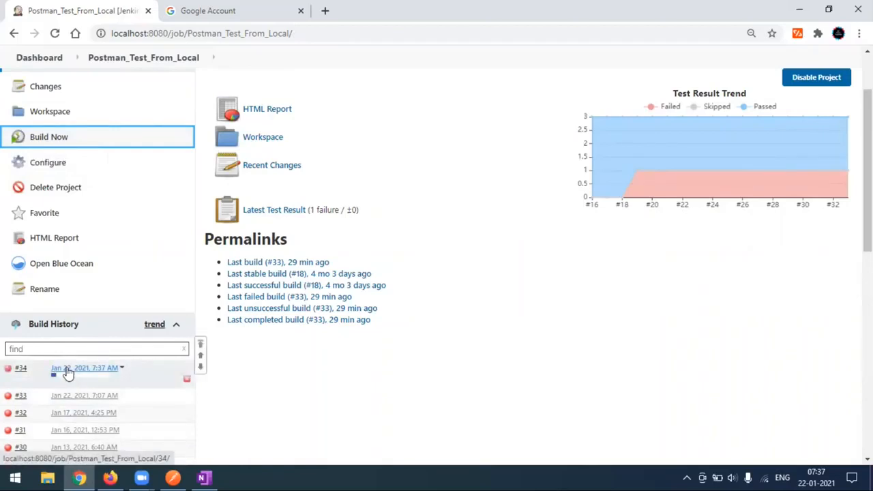
pyautogui.click(67, 369)
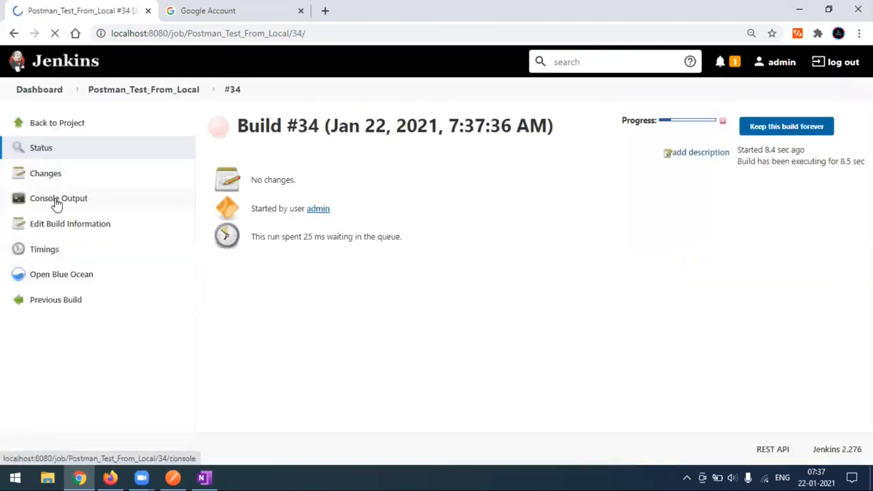
pyautogui.click(56, 203)
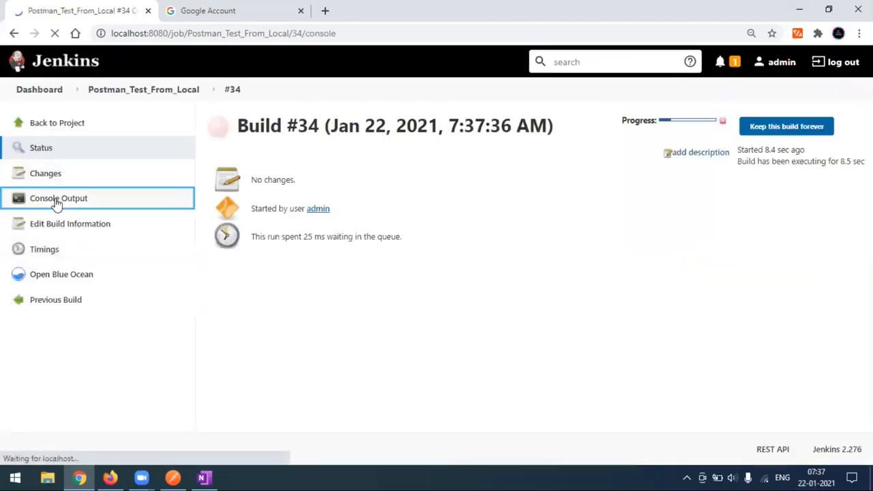
# Step: Scroll to the end of the build #34 log and inspect the assertion failure details
pyautogui.scroll(5, 360, 277)
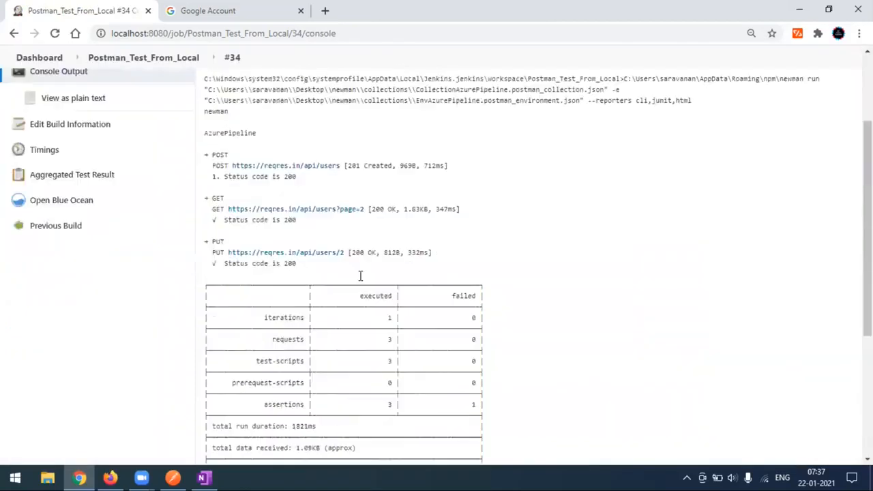
pyautogui.scroll(-1, 349, 252)
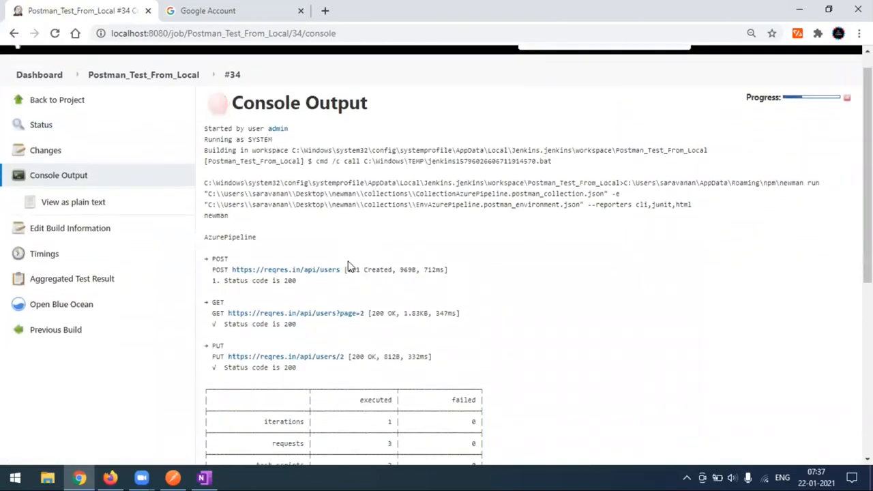
pyautogui.scroll(-1, 284, 258)
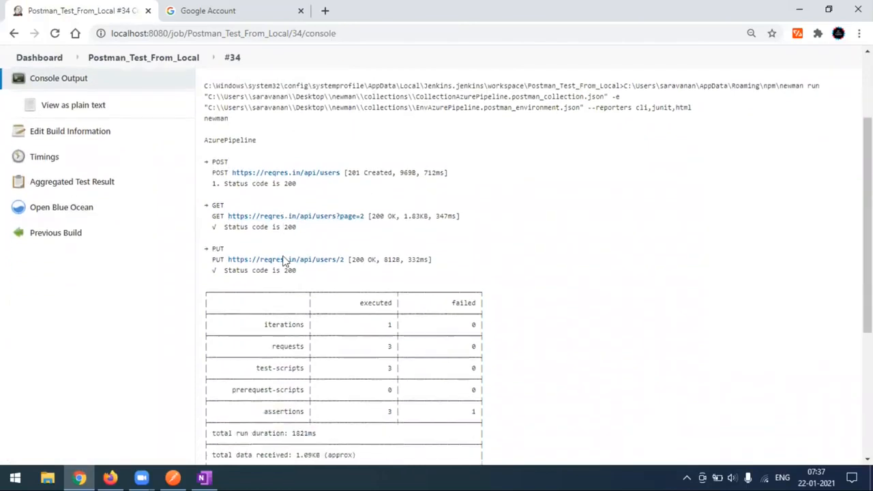
pyautogui.scroll(-2, 307, 259)
pyautogui.scroll(-2, 416, 316)
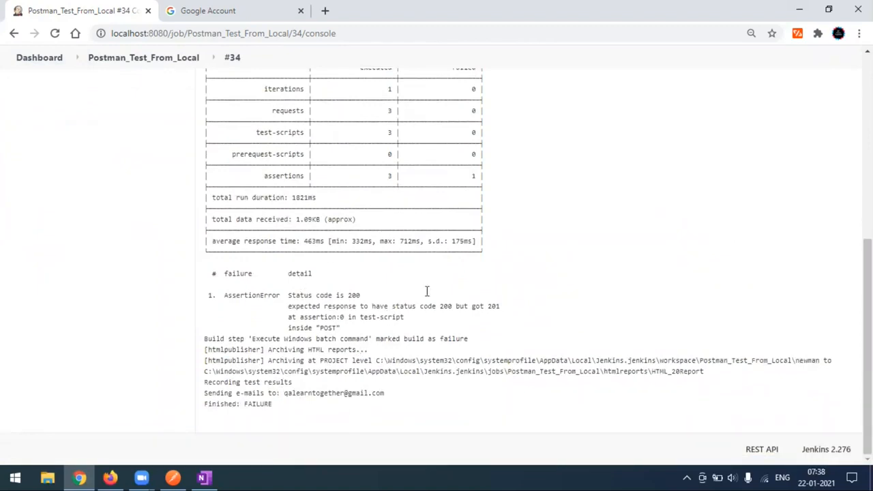
pyautogui.moveTo(293, 298); pyautogui.dragTo(481, 332)
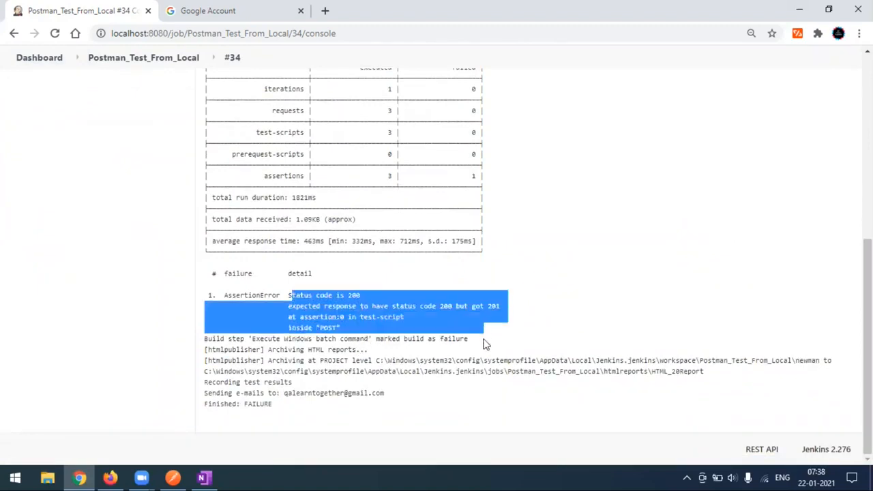
pyautogui.click(508, 344)
pyautogui.doubleClick(453, 339)
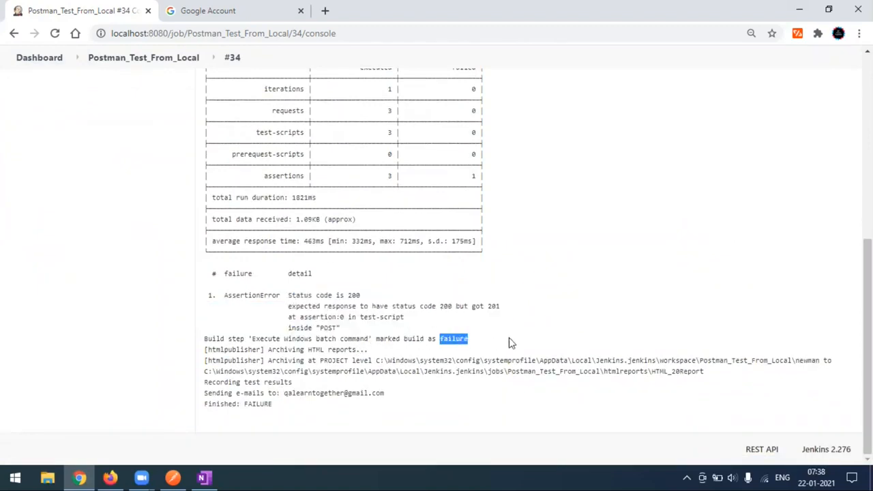
pyautogui.click(515, 344)
# Step: Highlight the 'Sending e-mails to' line and recipient address, then scroll back up
pyautogui.moveTo(204, 382); pyautogui.dragTo(327, 384)
pyautogui.click(327, 384)
pyautogui.moveTo(208, 393); pyautogui.dragTo(414, 398)
pyautogui.click(309, 395)
pyautogui.moveTo(282, 393); pyautogui.dragTo(400, 395)
pyautogui.click(430, 399)
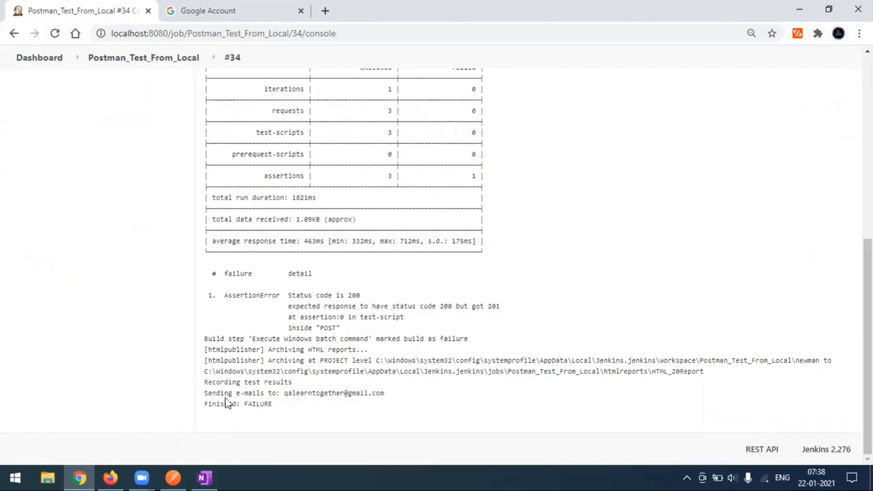
pyautogui.moveTo(204, 396); pyautogui.dragTo(409, 394)
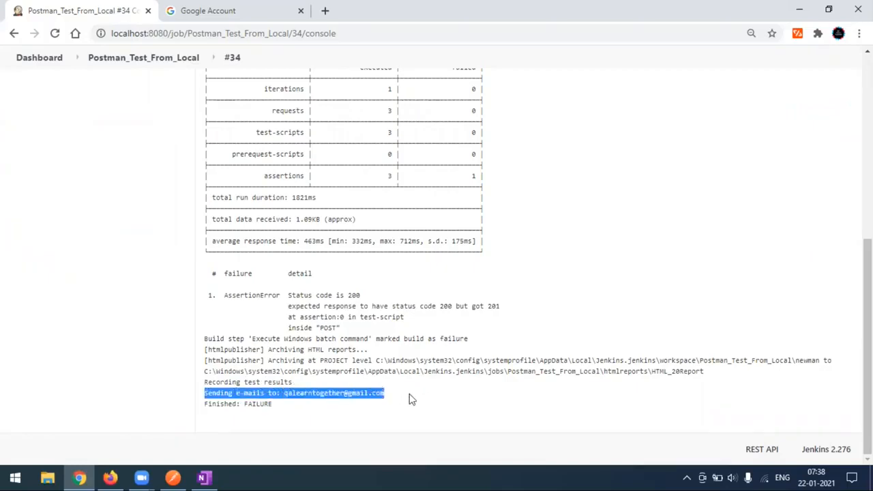
pyautogui.click(451, 406)
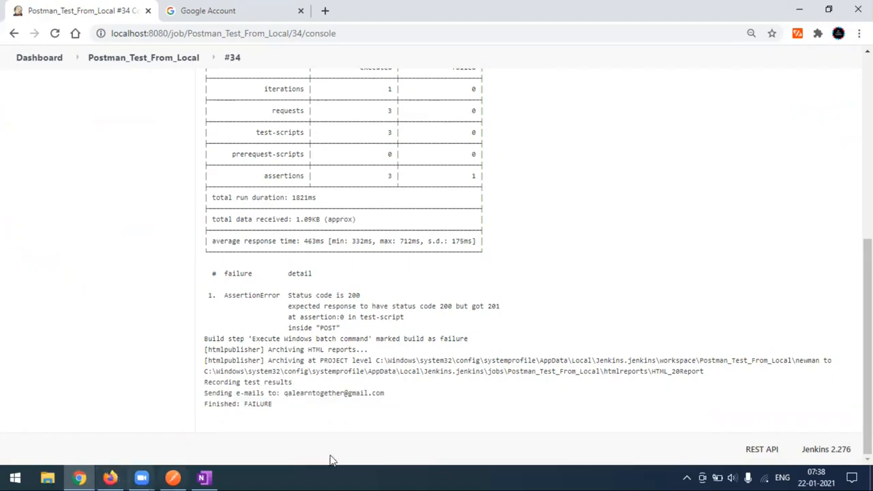
pyautogui.moveTo(284, 393); pyautogui.dragTo(399, 396)
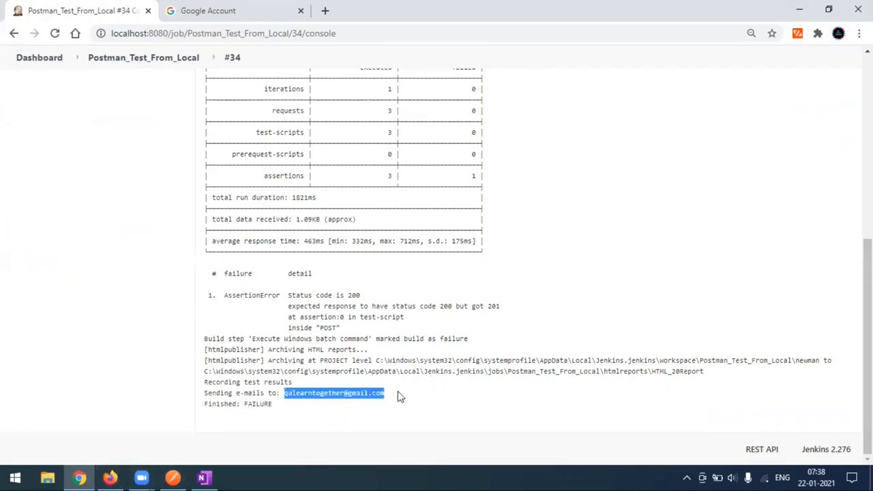
pyautogui.click(401, 396)
pyautogui.scroll(10, 444, 360)
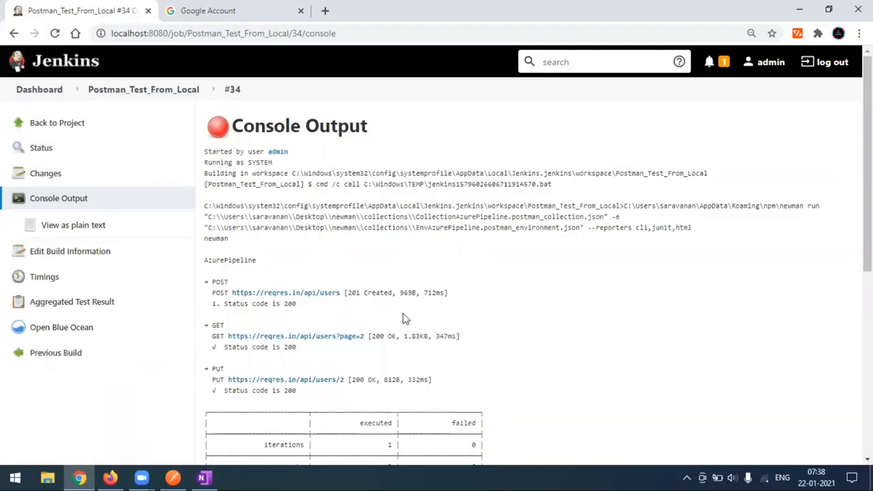
# Step: Open the 'Build failed in Jenkins: Postman_Test_From_Local #34' e-mail in Gmail and check its subject
pyautogui.click(113, 477)
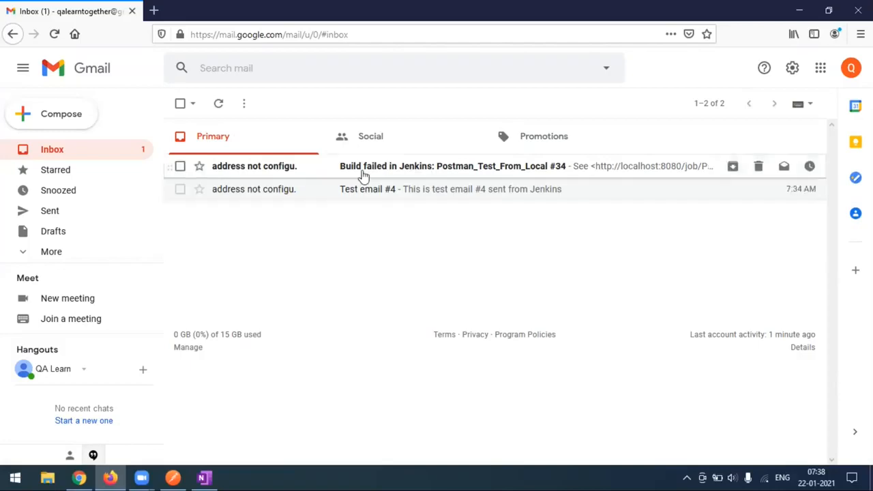
pyautogui.click(365, 167)
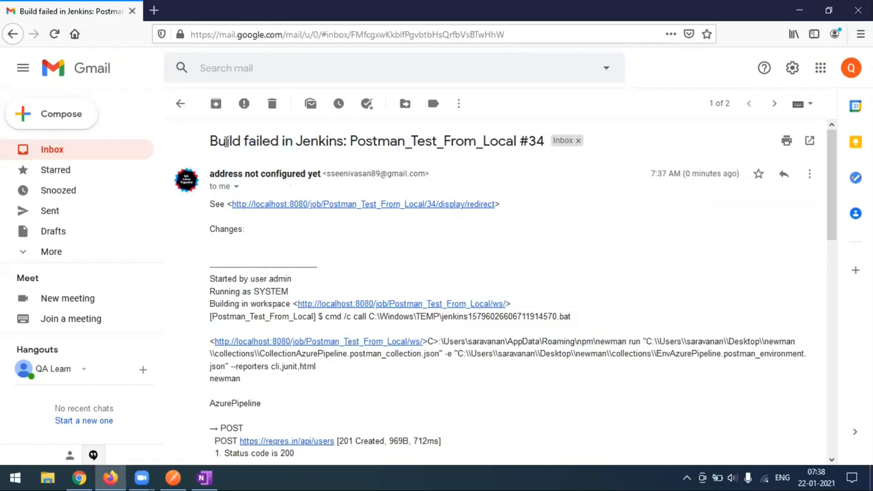
pyautogui.moveTo(210, 141); pyautogui.dragTo(296, 140)
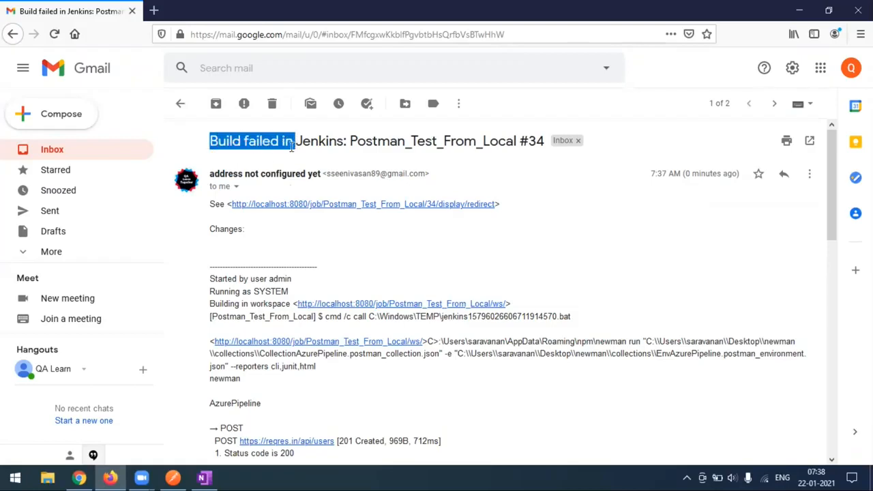
pyautogui.click(262, 140)
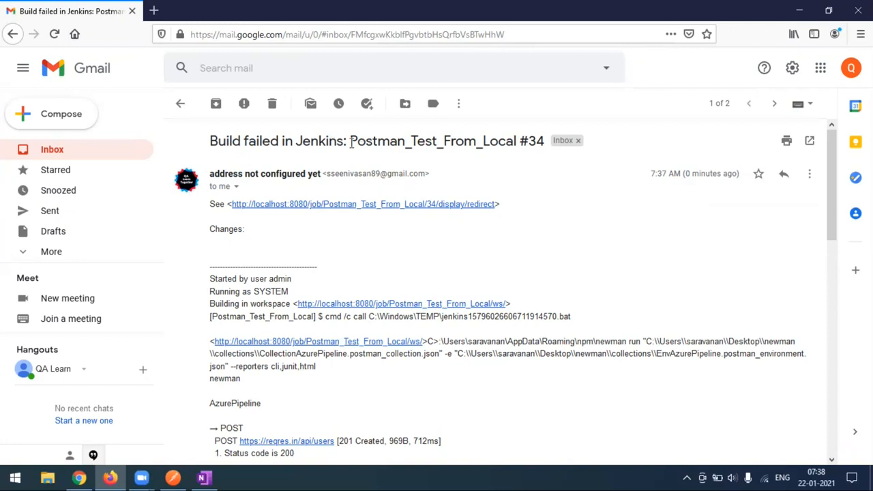
pyautogui.moveTo(351, 142); pyautogui.dragTo(546, 142)
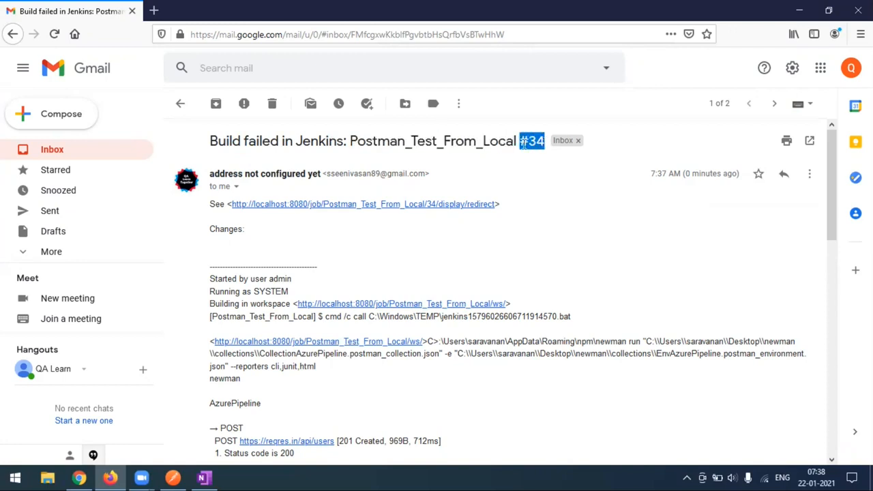
pyautogui.click(429, 251)
pyautogui.scroll(-3, 429, 254)
pyautogui.scroll(2, 289, 195)
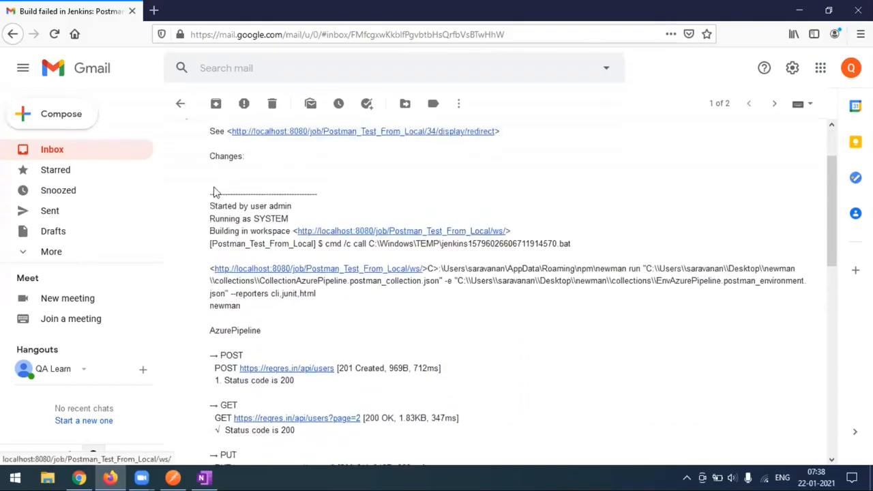
# Step: Compare the e-mail's AssertionError report with the Jenkins console log, then return to the inbox
pyautogui.click(79, 477)
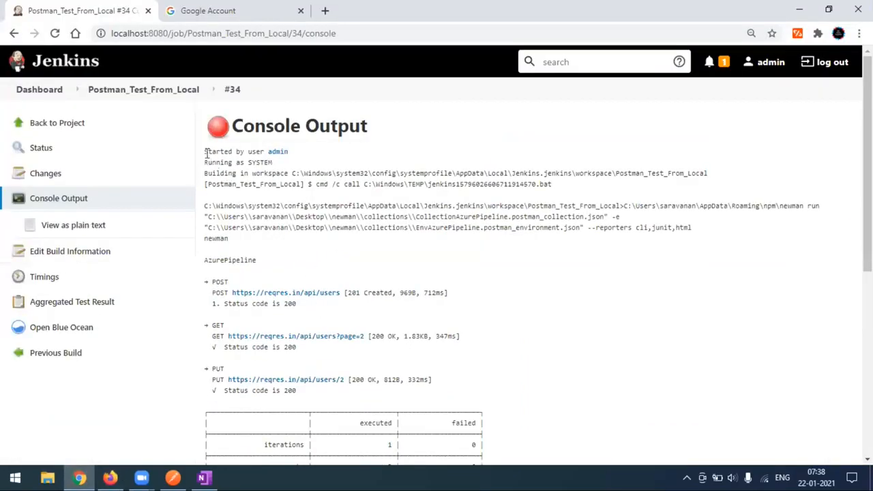
pyautogui.hotkey('alt', 'Tab')
pyautogui.scroll(-5, 409, 320)
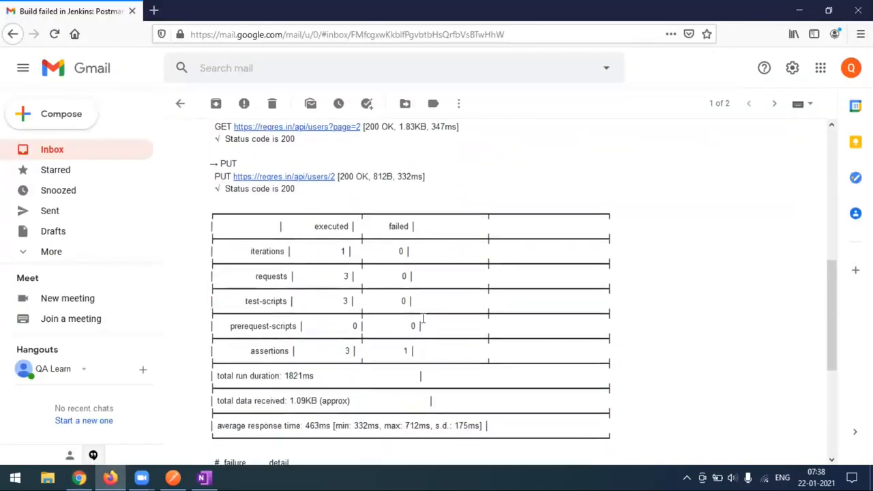
pyautogui.scroll(-4, 423, 318)
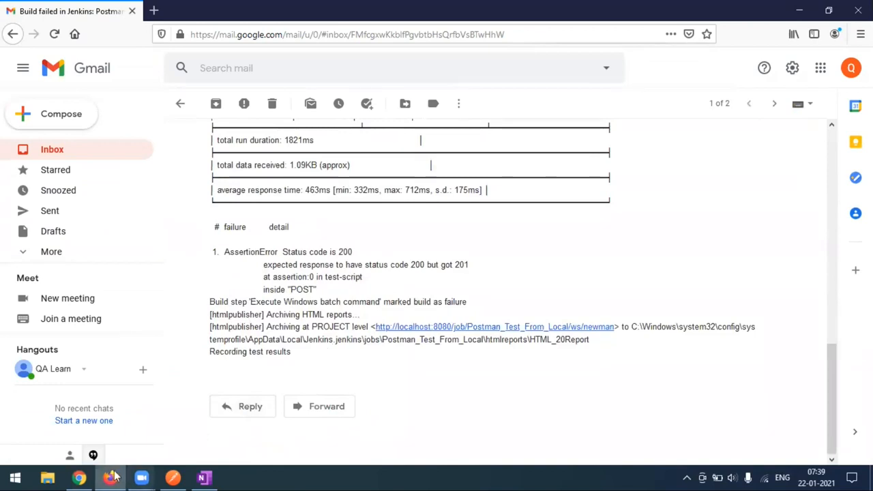
pyautogui.click(79, 477)
pyautogui.scroll(-5, 385, 361)
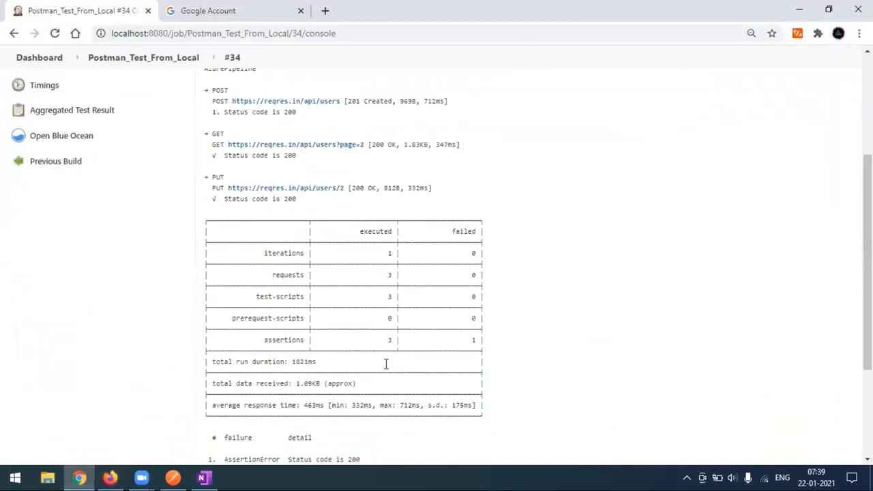
pyautogui.scroll(-3, 385, 363)
pyautogui.click(110, 477)
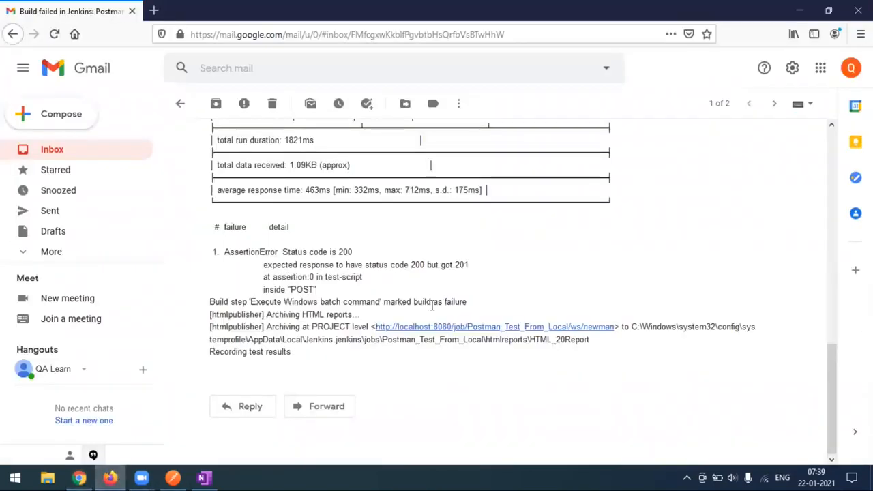
pyautogui.scroll(10, 431, 306)
pyautogui.scroll(-8, 388, 318)
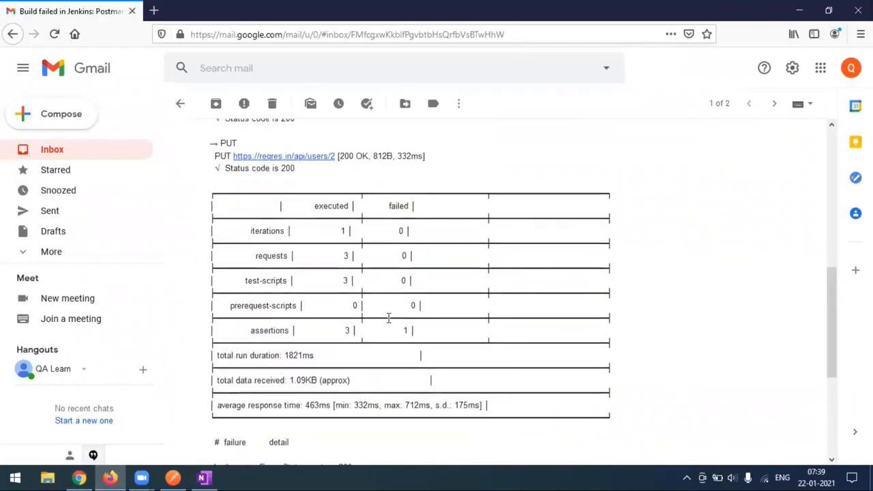
pyautogui.scroll(-3, 388, 318)
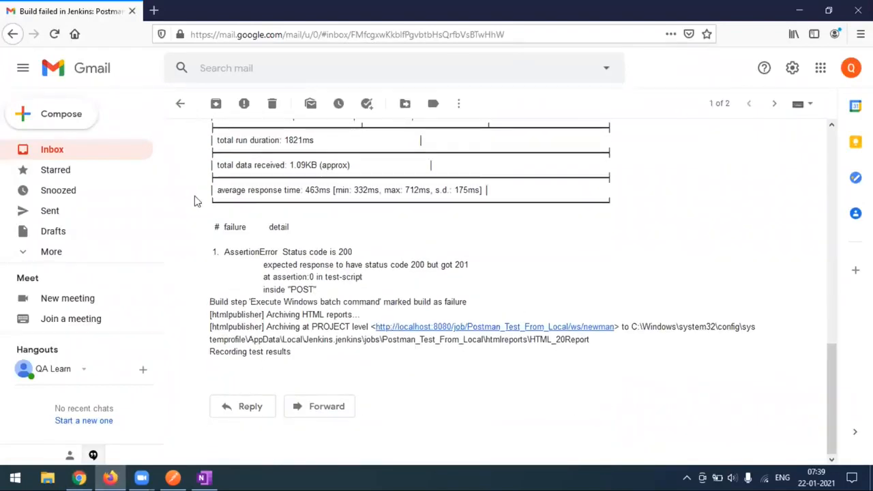
pyautogui.click(176, 110)
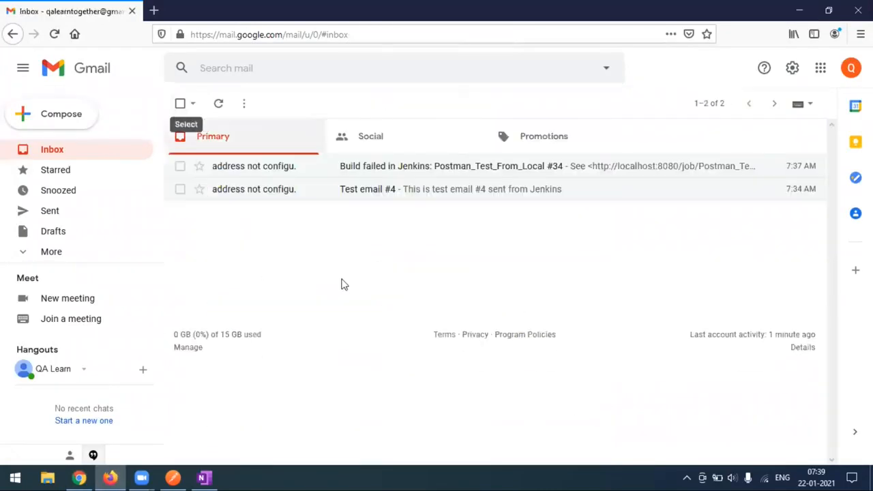
# Step: Open 'Test email #4' in Gmail, return to the inbox, then bring back the build #34 console
pyautogui.click(79, 477)
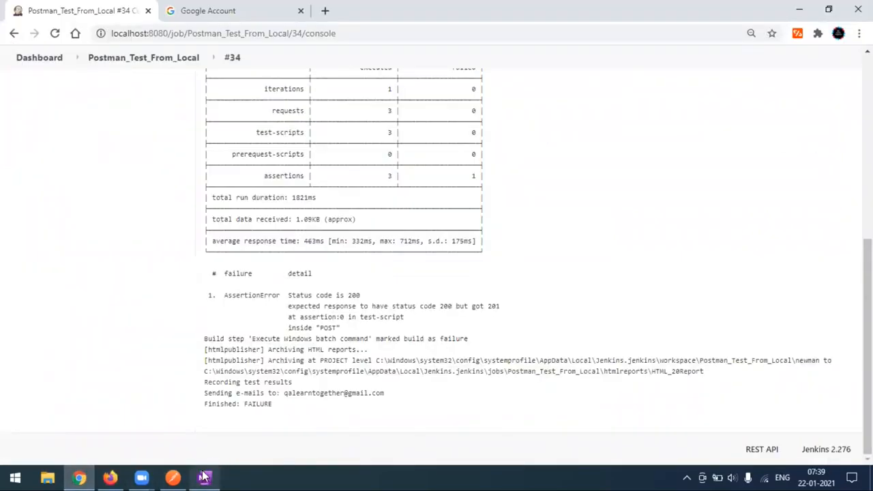
pyautogui.moveTo(203, 476)
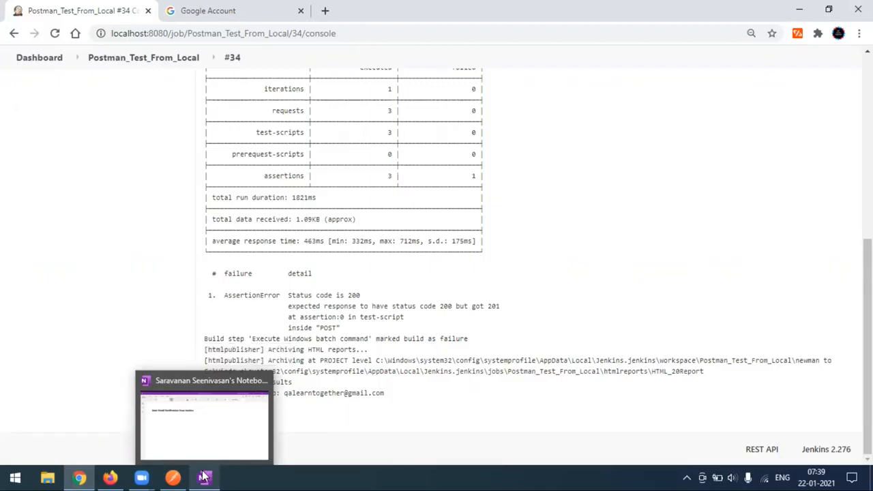
pyautogui.click(115, 477)
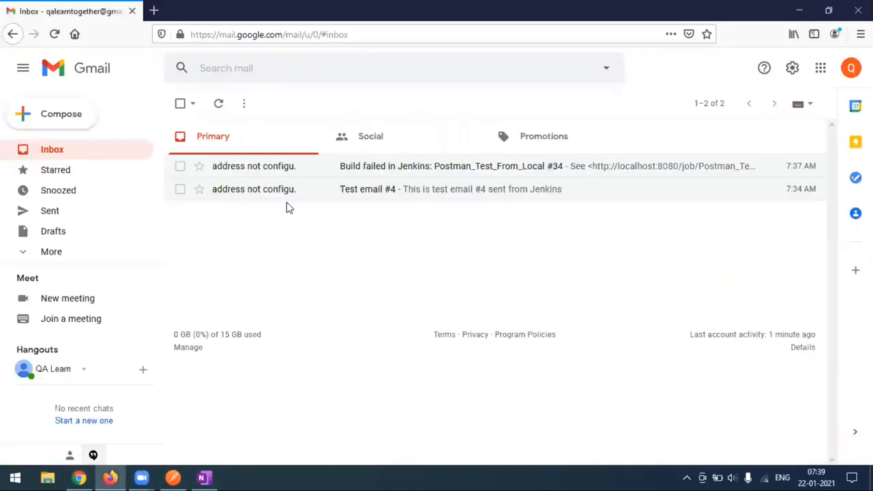
pyautogui.click(363, 198)
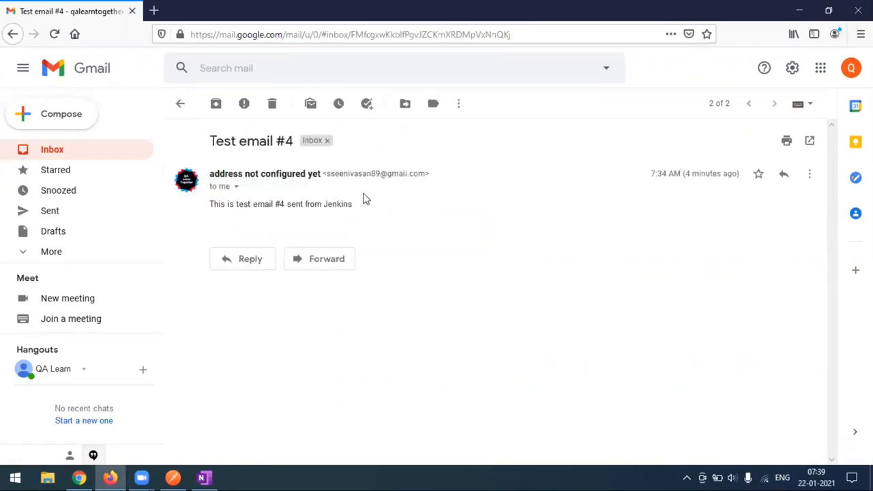
pyautogui.click(180, 107)
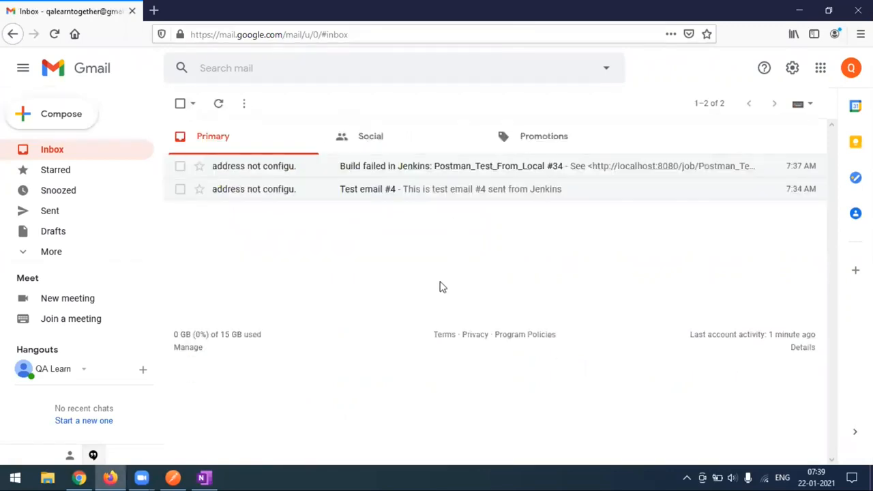
pyautogui.click(79, 477)
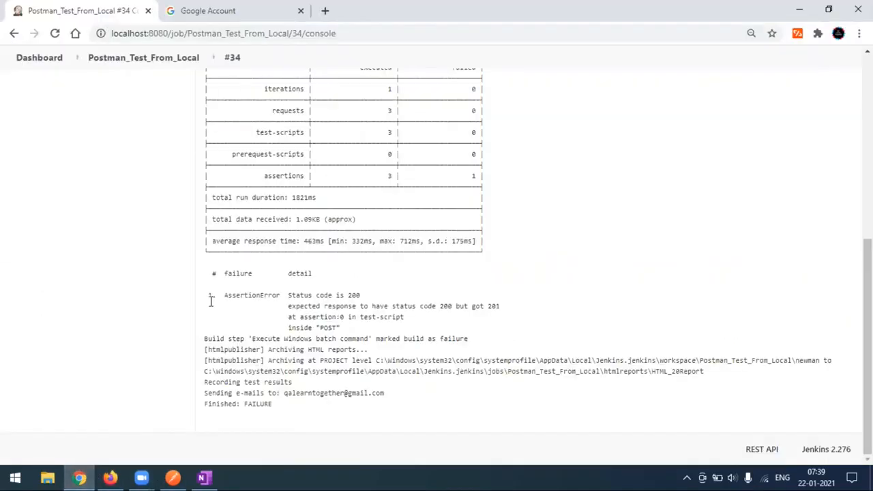
# Step: Go back to the Postman_Test_From_Local project page, showing #34 as last failed build, and open Configure
pyautogui.scroll(6, 217, 332)
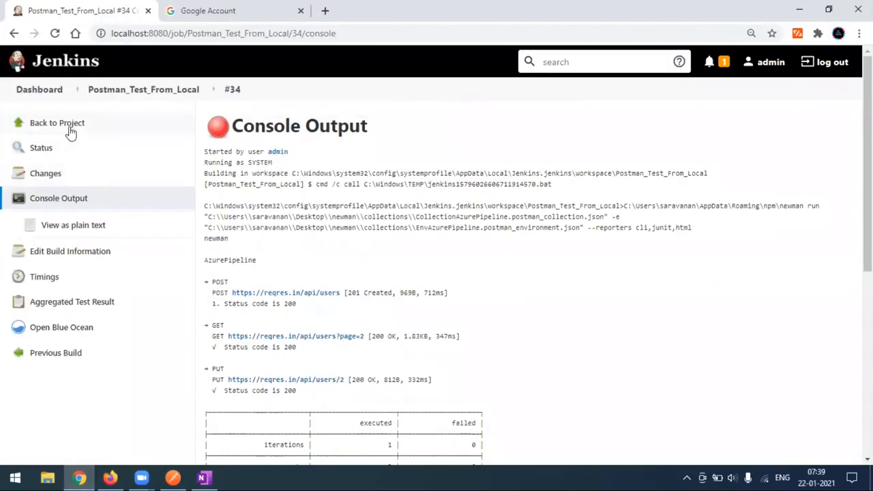
pyautogui.click(68, 129)
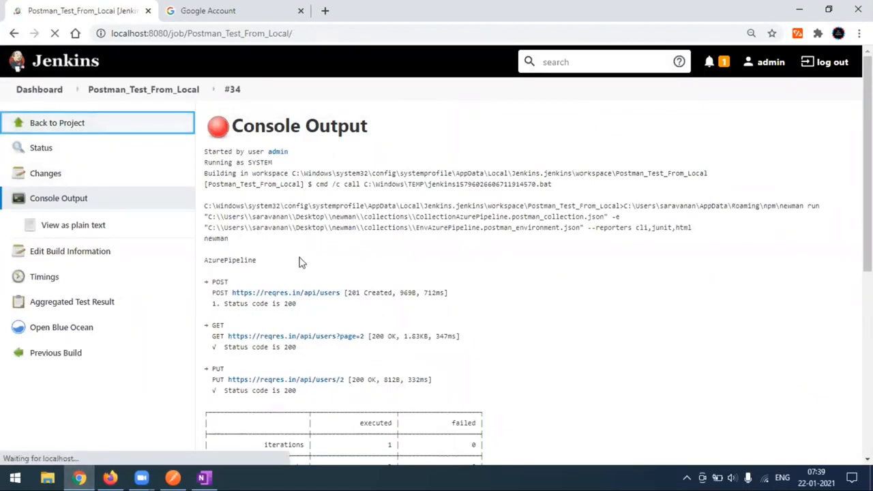
pyautogui.scroll(-2, 285, 316)
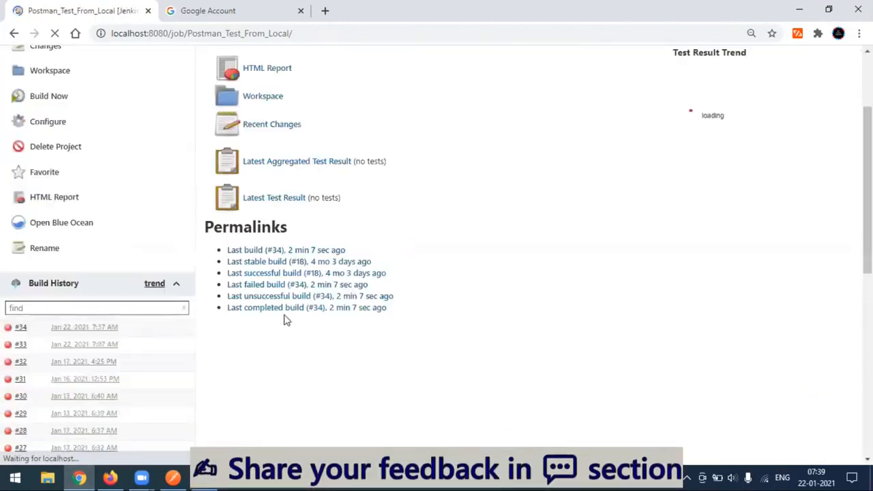
pyautogui.scroll(-2, 285, 316)
pyautogui.scroll(4, 284, 315)
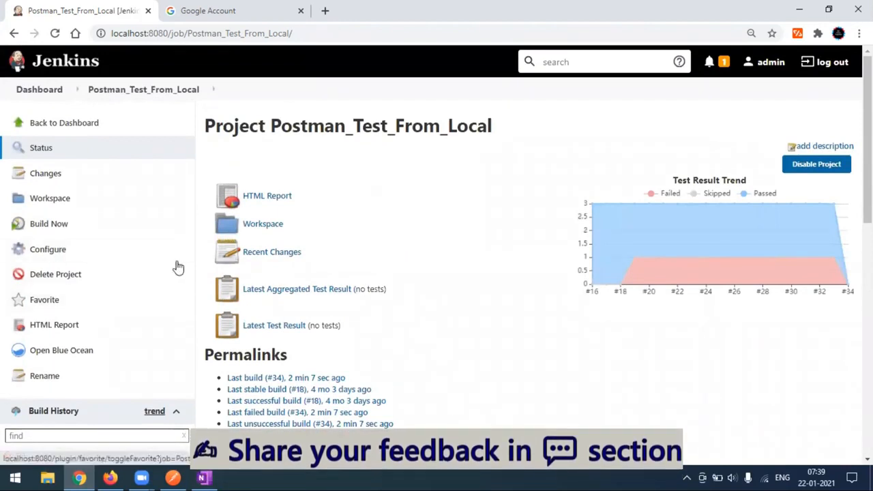
pyautogui.click(54, 258)
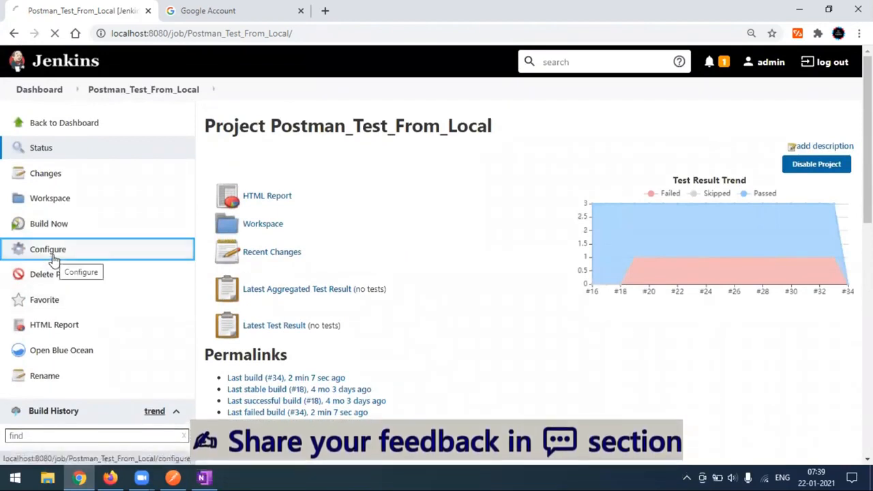
pyautogui.scroll(-2, 459, 345)
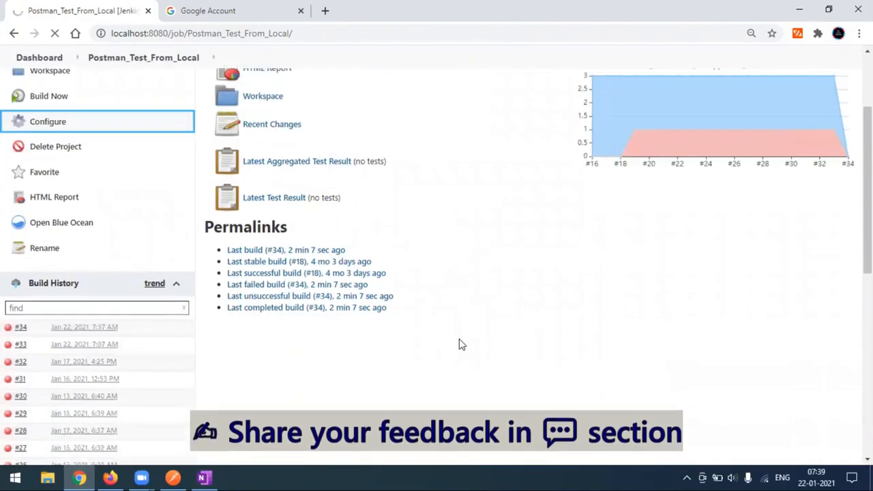